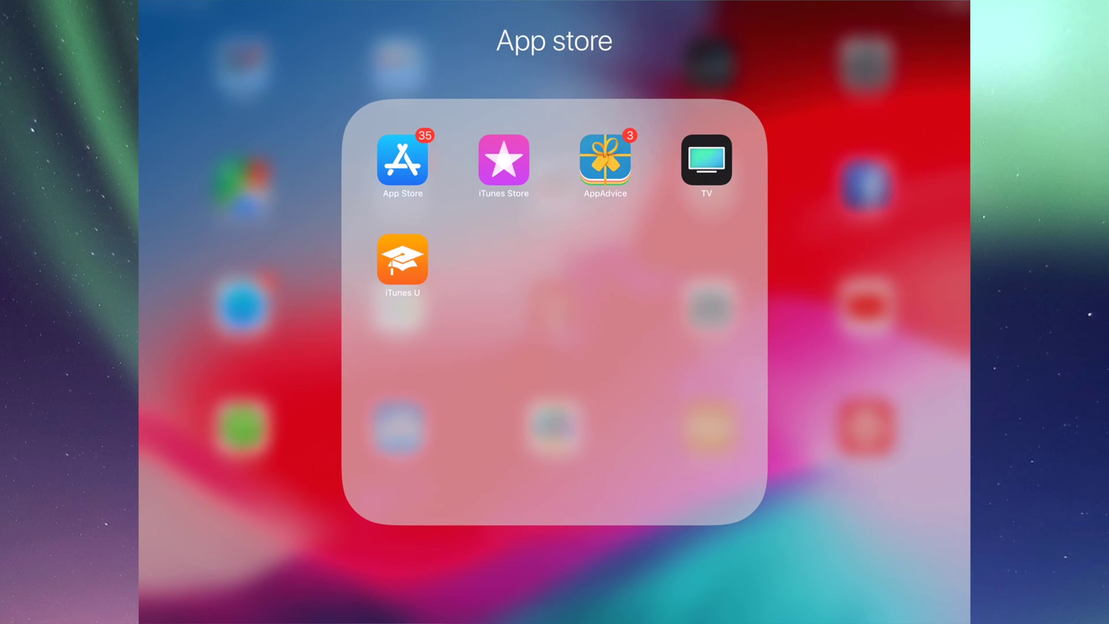
- Launch the App Store from the App store folder so its Today page shows
{"action": "left_click", "coordinate": [403, 161]}
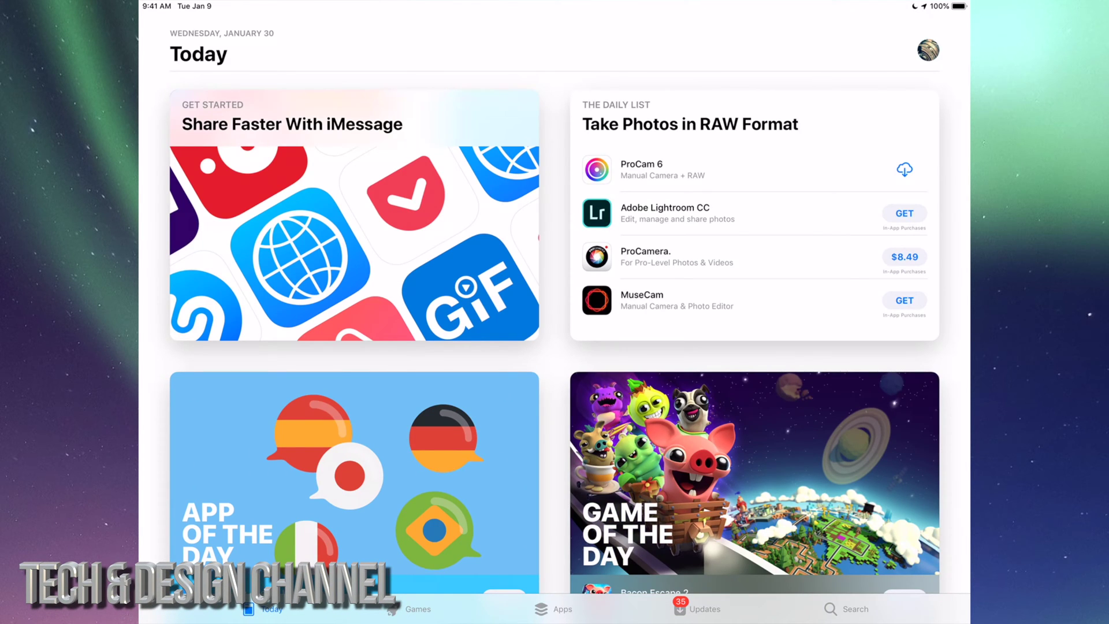
- Show the Updates tab with its list of pending app updates
{"action": "left_click", "coordinate": [696, 609]}
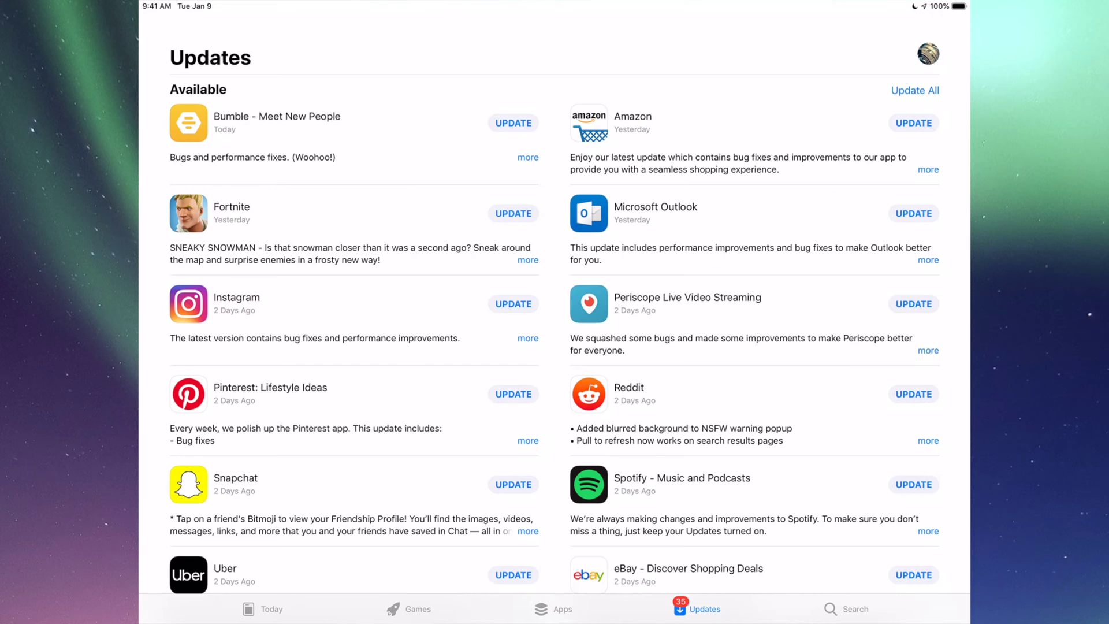
{"action": "scroll", "coordinate": [555, 312], "scroll_direction": "down", "scroll_amount": 5}
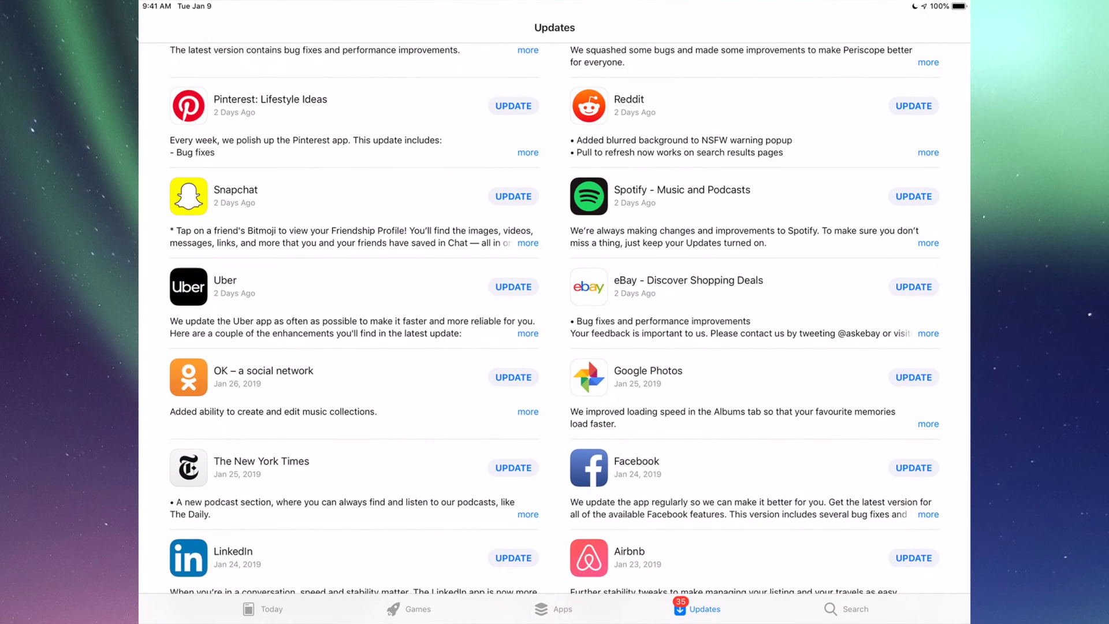
{"action": "scroll", "coordinate": [555, 312], "scroll_direction": "down", "scroll_amount": 5}
{"action": "scroll", "coordinate": [555, 313], "scroll_direction": "down", "scroll_amount": 5}
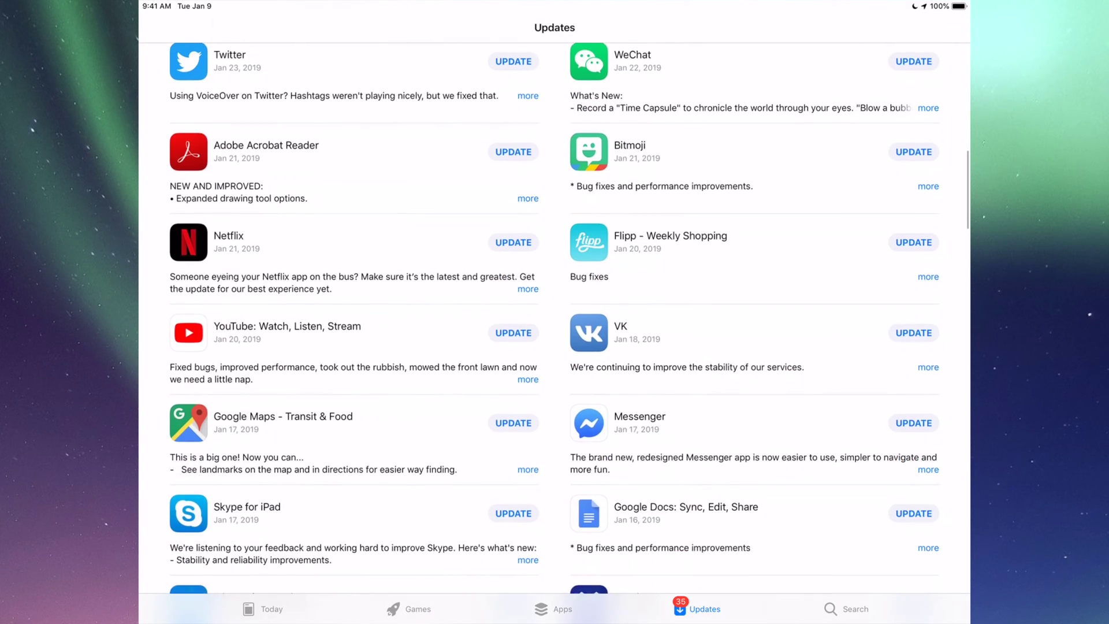
{"action": "scroll", "coordinate": [554, 312], "scroll_direction": "down", "scroll_amount": 5}
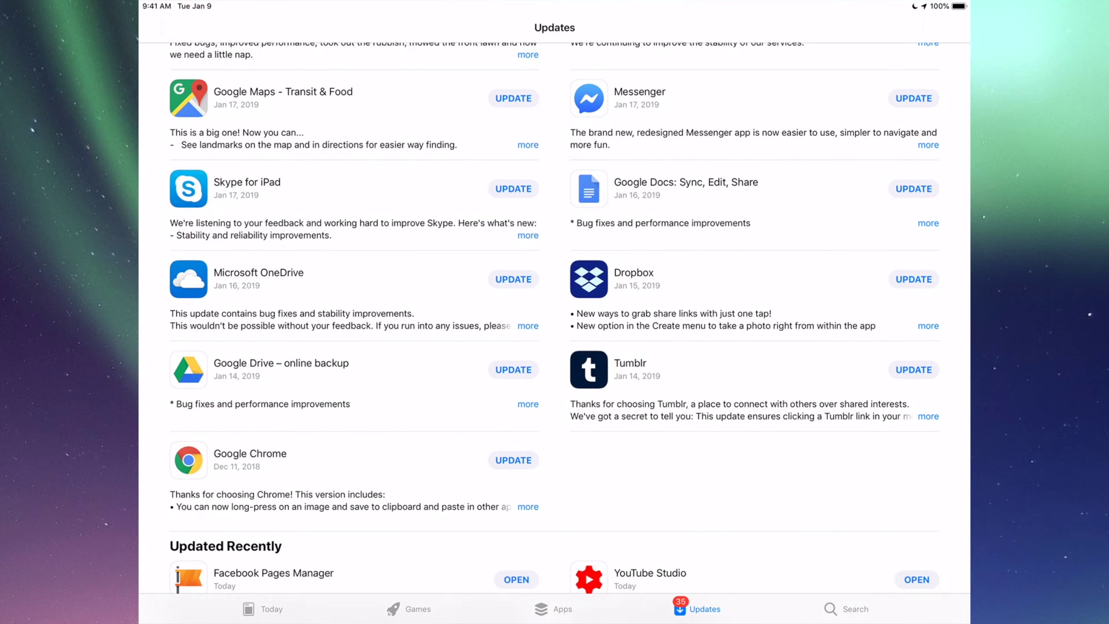
{"action": "scroll", "coordinate": [555, 312], "scroll_direction": "up", "scroll_amount": 5}
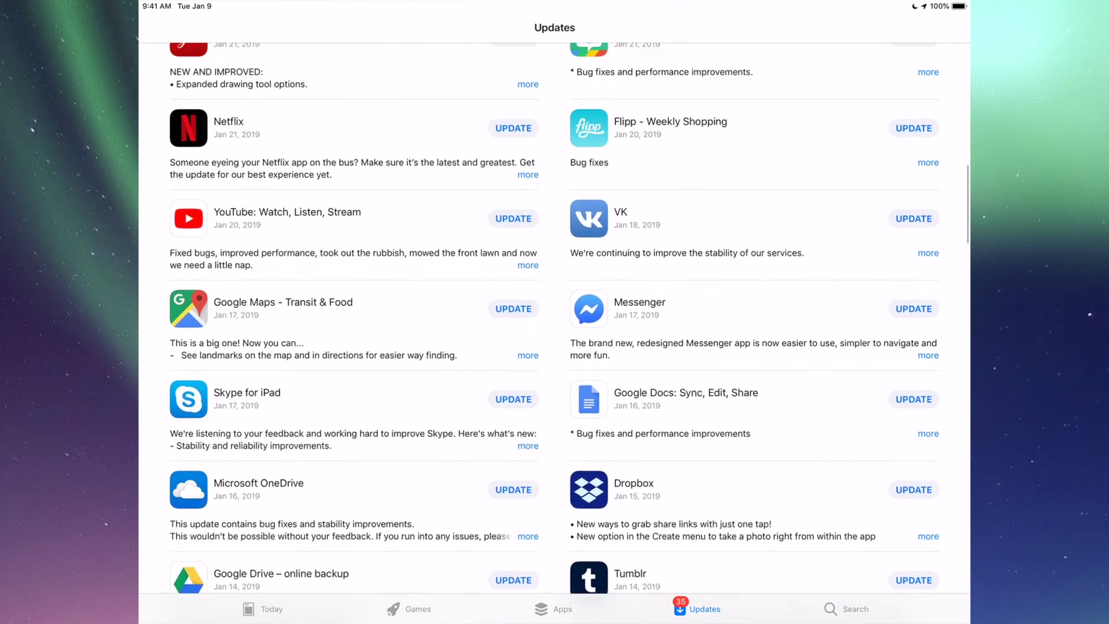
{"action": "scroll", "coordinate": [555, 312], "scroll_direction": "up", "scroll_amount": 5}
{"action": "scroll", "coordinate": [555, 312], "scroll_direction": "up", "scroll_amount": 5}
{"action": "scroll", "coordinate": [554, 312], "scroll_direction": "up", "scroll_amount": 5}
{"action": "scroll", "coordinate": [555, 312], "scroll_direction": "up", "scroll_amount": 5}
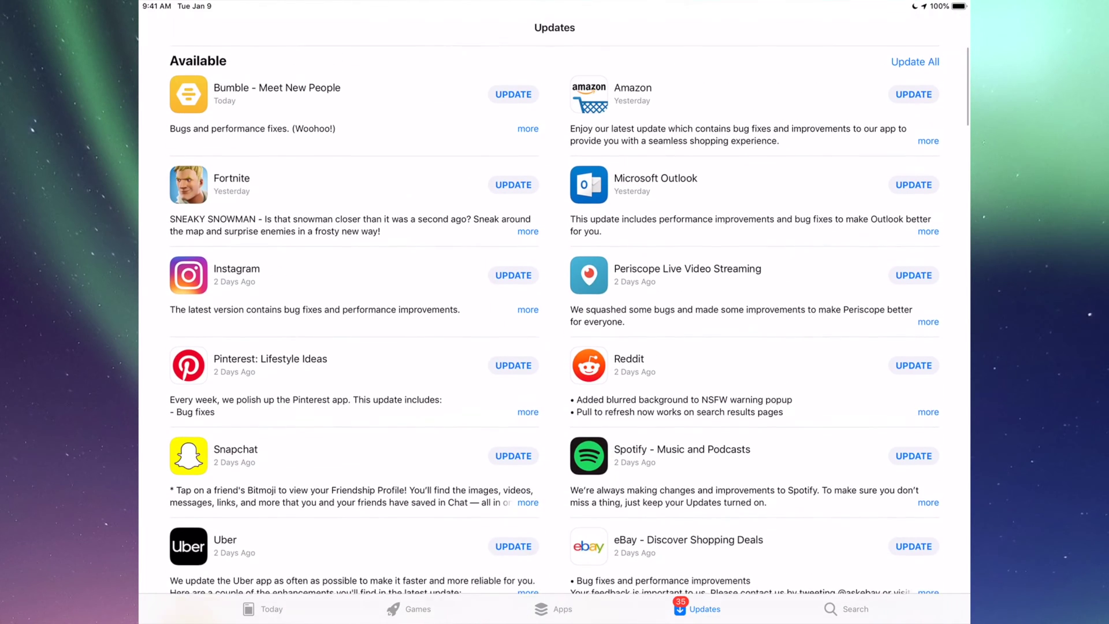
{"action": "scroll", "coordinate": [555, 312], "scroll_direction": "up", "scroll_amount": 3}
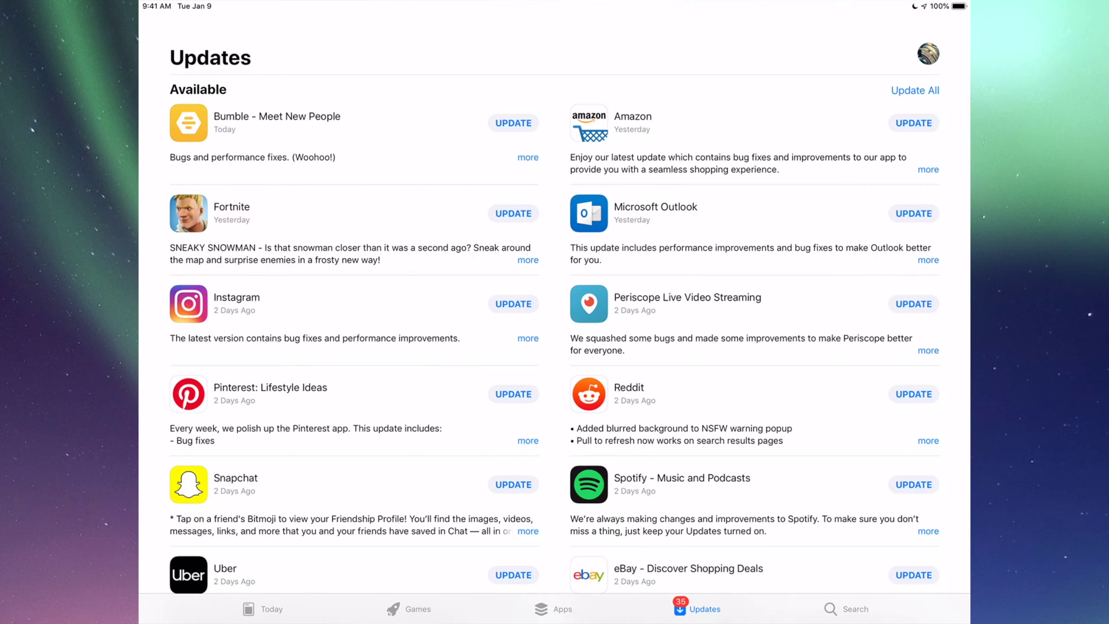
- Search for Fortnite, start its update, and return to the Updates list
{"action": "left_click", "coordinate": [846, 608]}
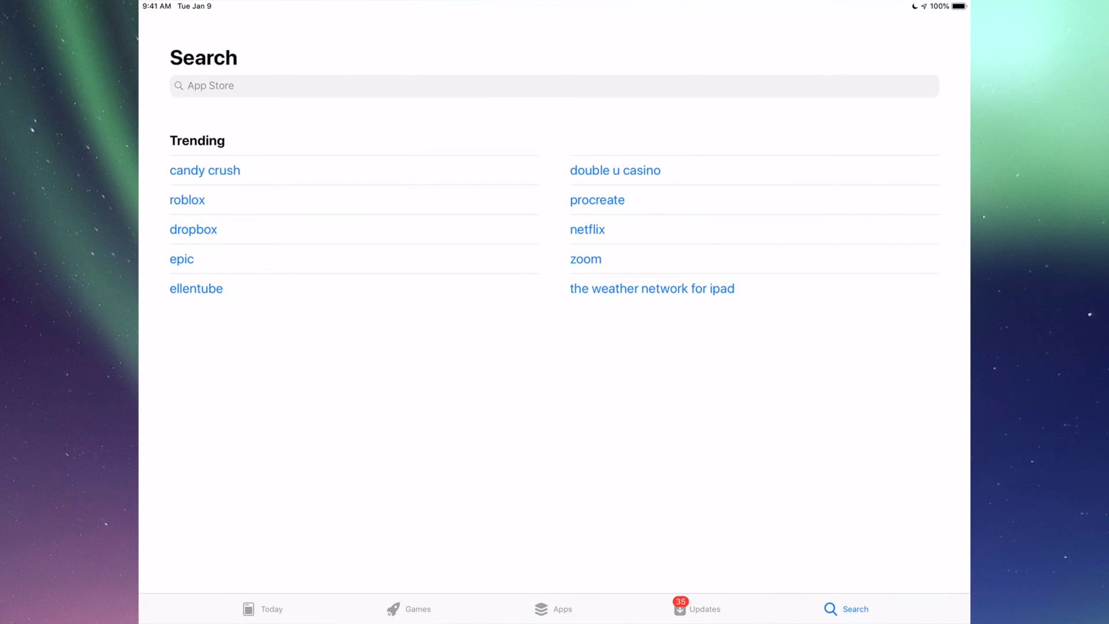
{"action": "left_click", "coordinate": [555, 85]}
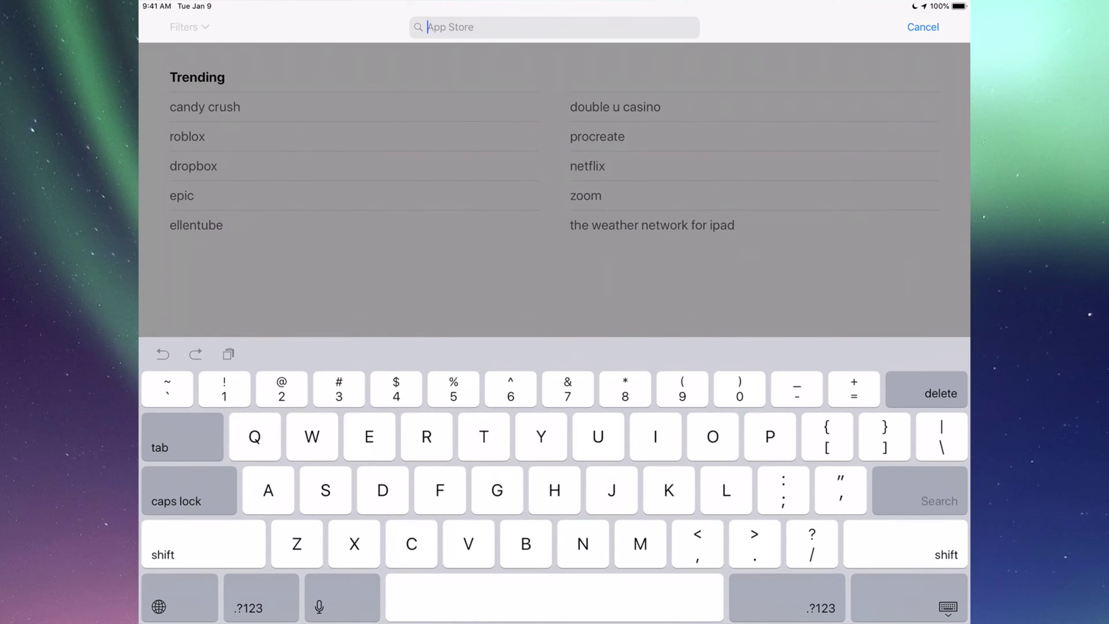
{"action": "type", "text": "Fortnit"}
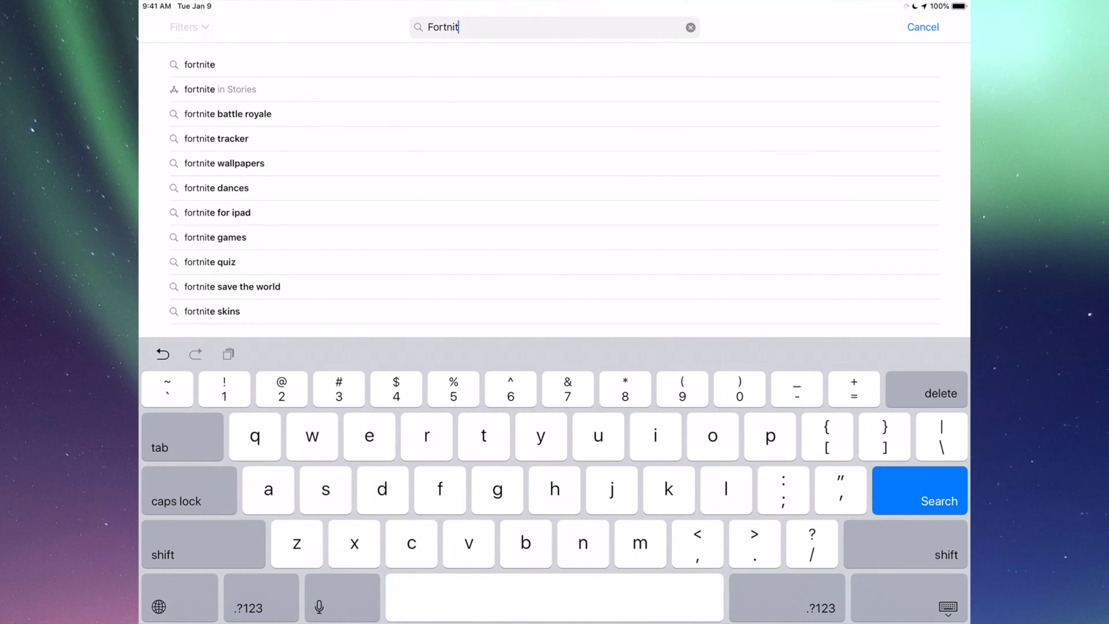
{"action": "type", "text": "e"}
{"action": "key", "text": "Return"}
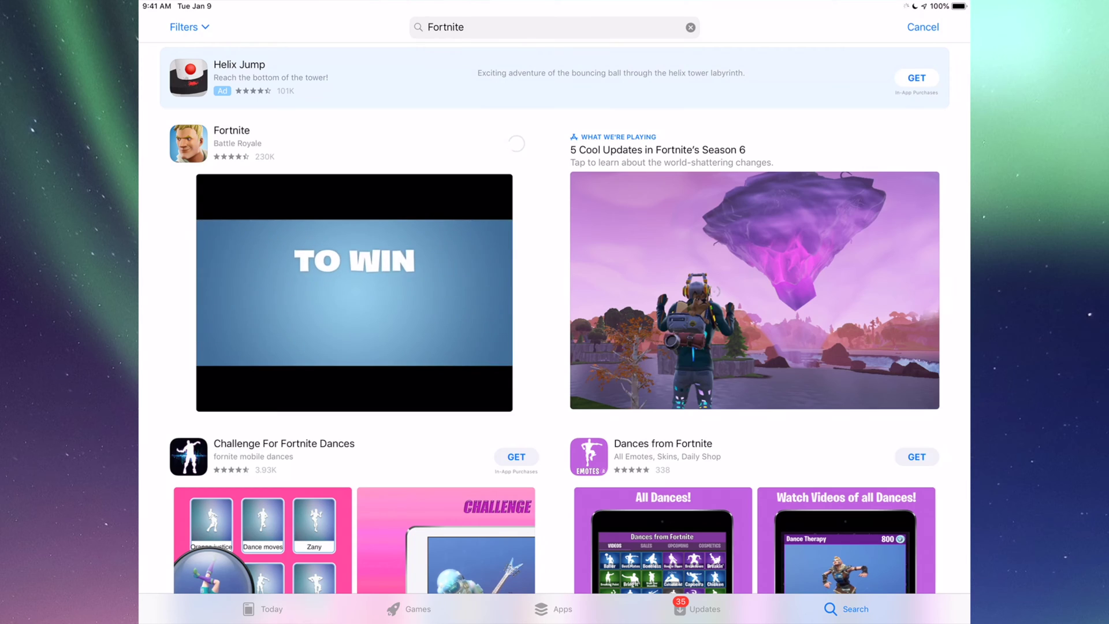
{"action": "left_click", "coordinate": [513, 143]}
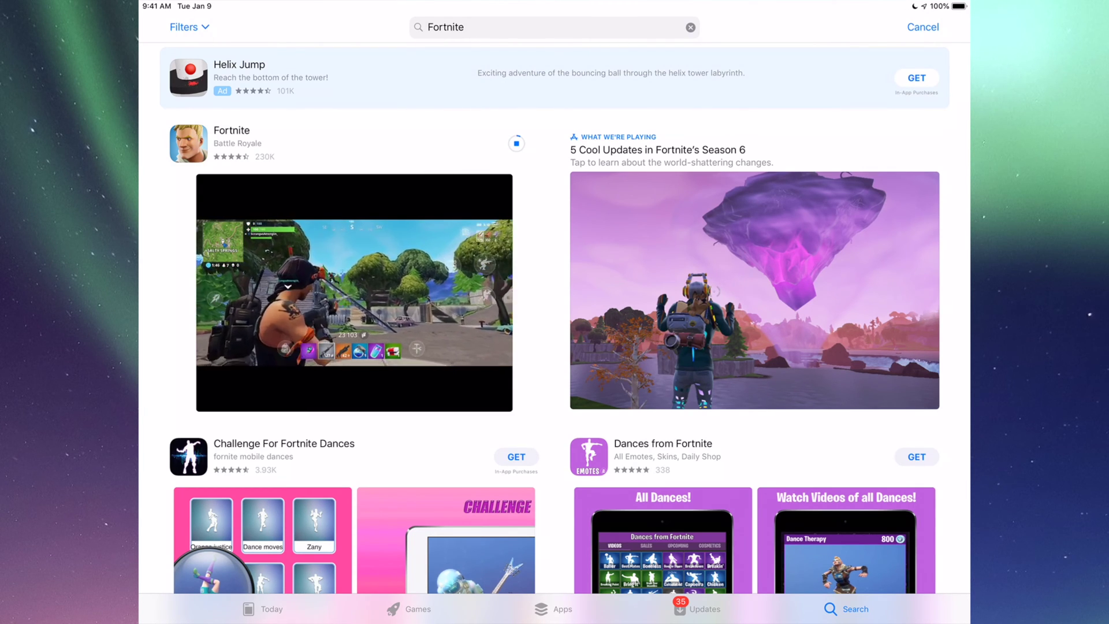
{"action": "left_click", "coordinate": [697, 608]}
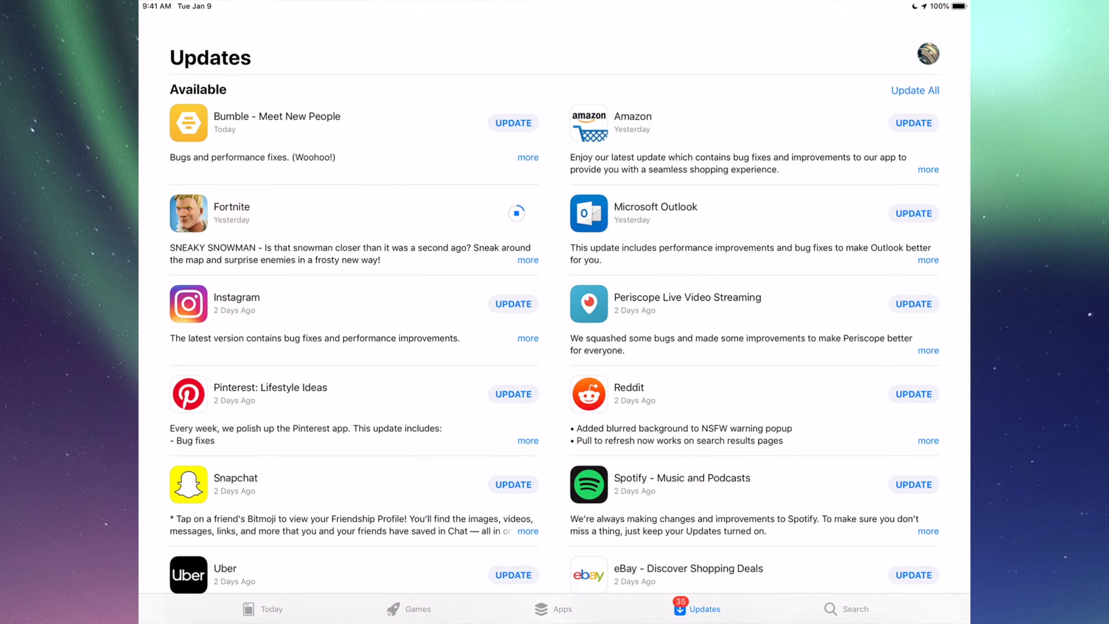
- Search for Instagram and start its update from the search results
{"action": "left_click", "coordinate": [854, 609]}
{"action": "left_click", "coordinate": [853, 609]}
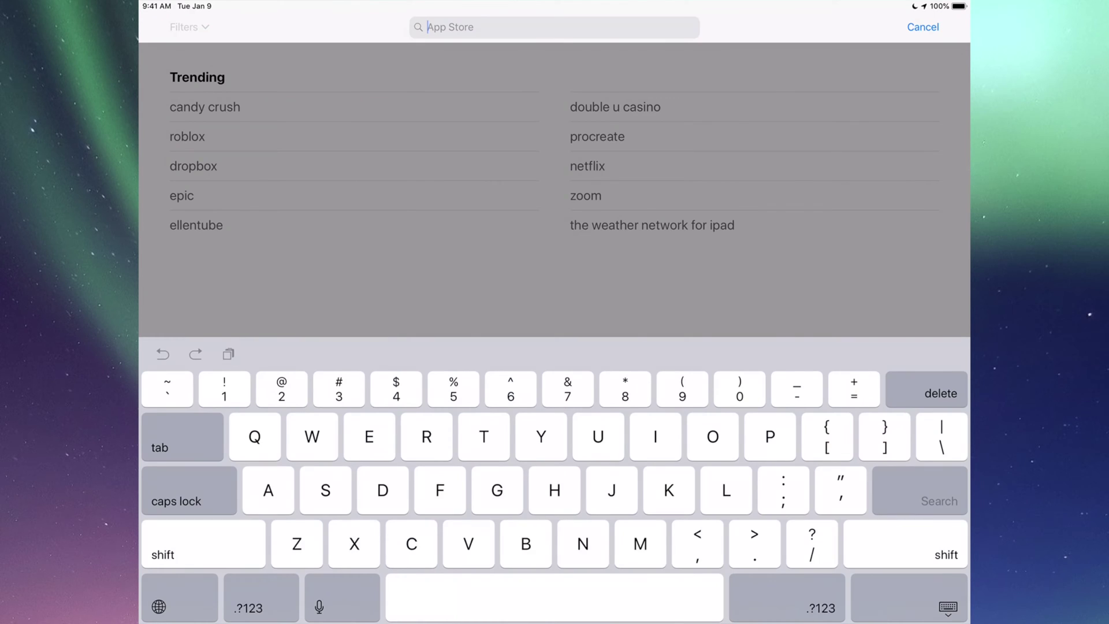
{"action": "type", "text": "Instagram"}
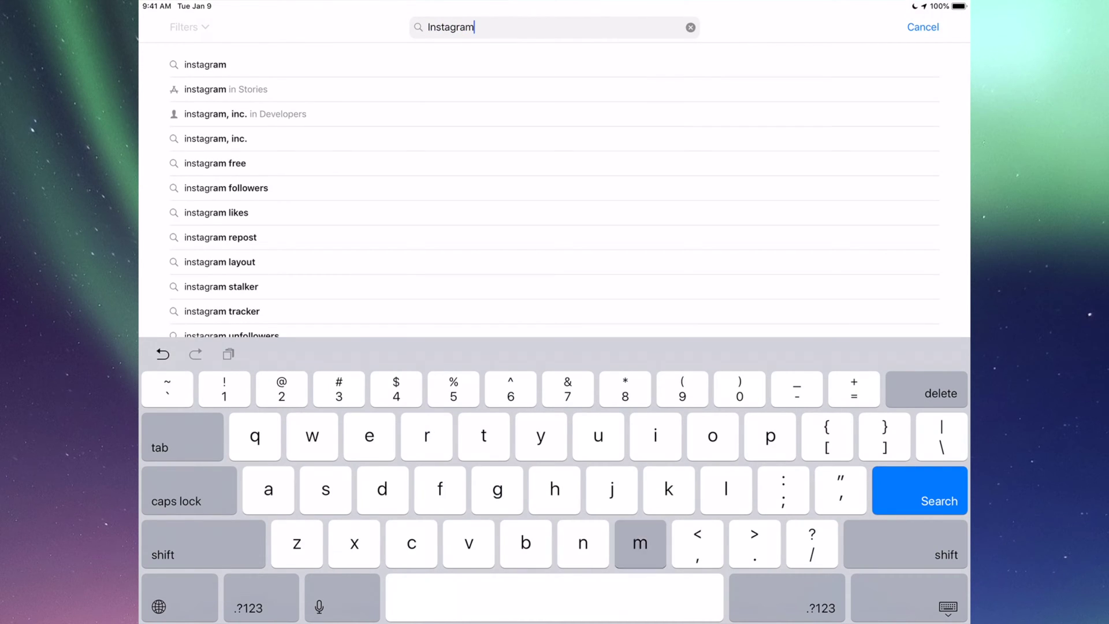
{"action": "key", "text": "Return"}
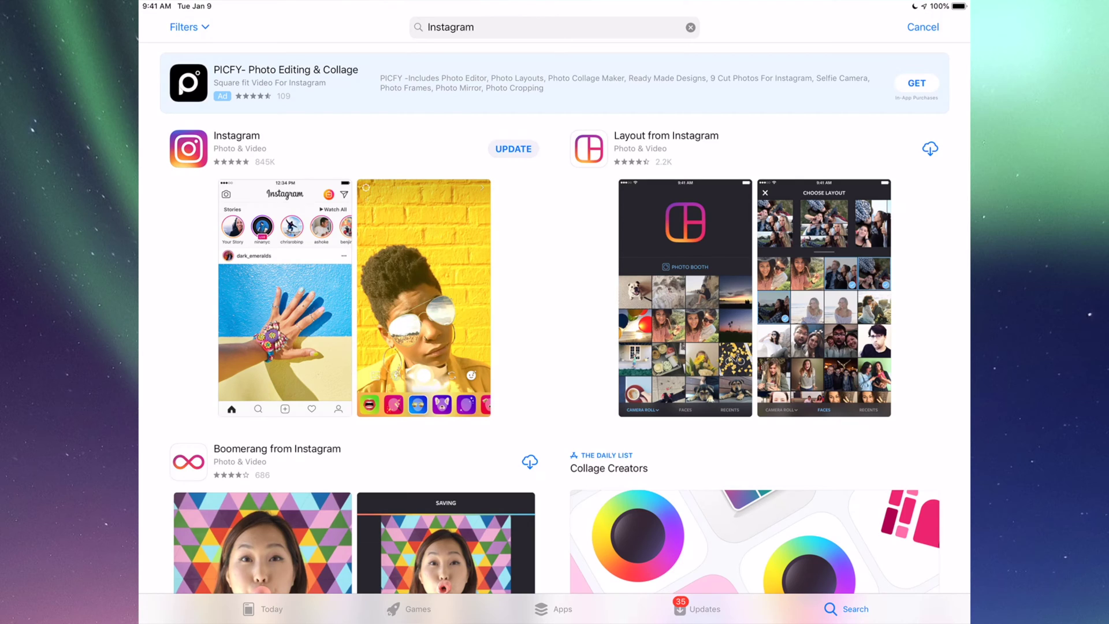
{"action": "left_click", "coordinate": [513, 148]}
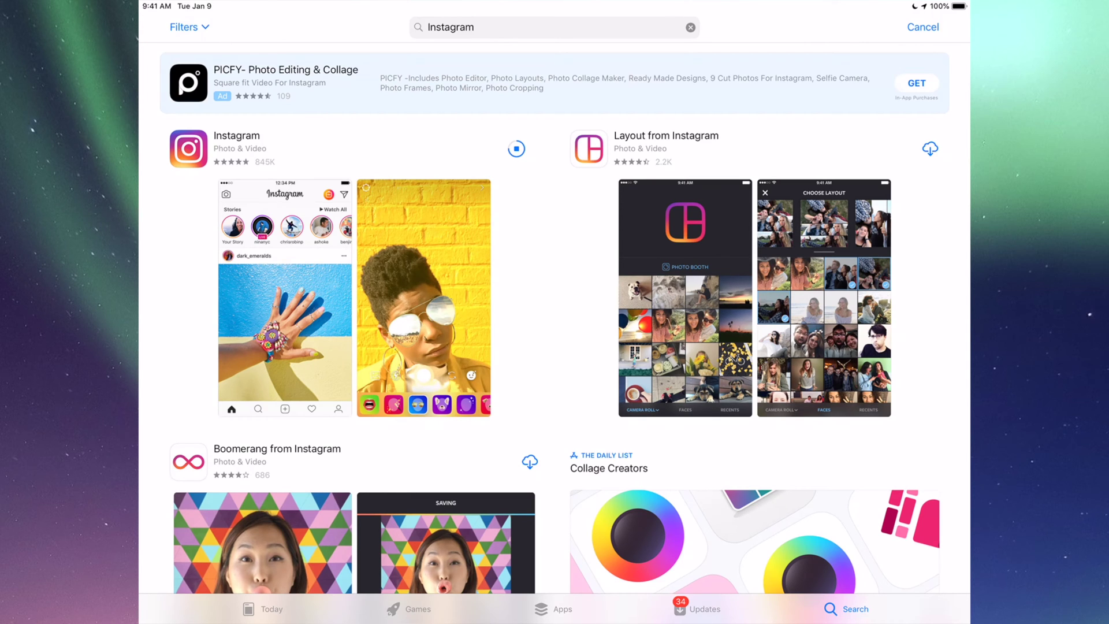
- Confirm in Settings > General > Software Update that iOS 12.1.3 is current
{"action": "key", "text": "super+h"}
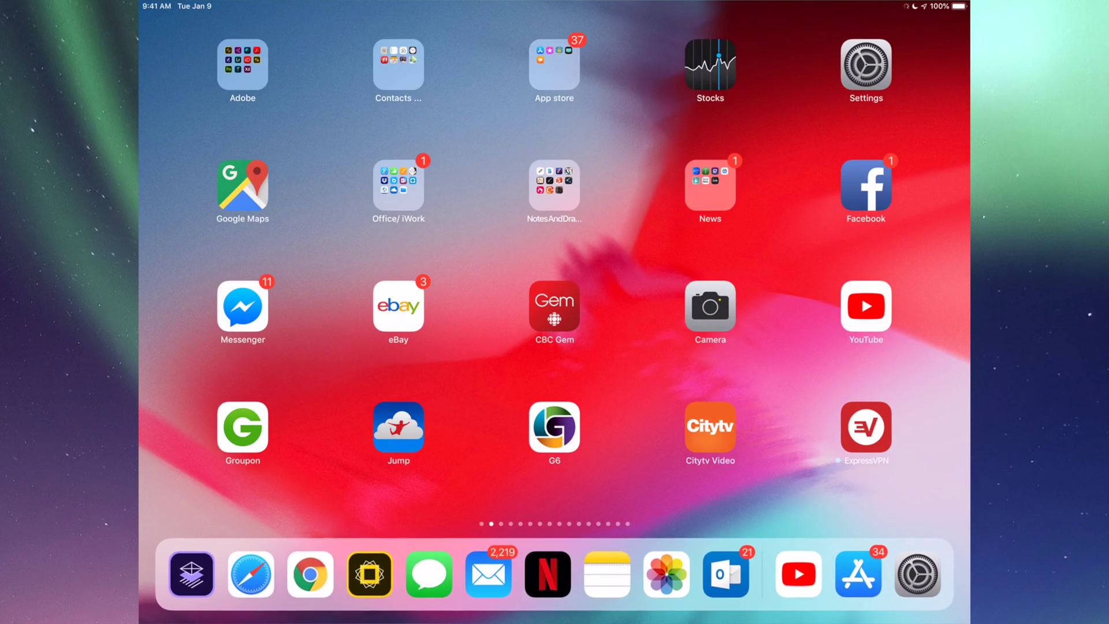
{"action": "left_click", "coordinate": [865, 65]}
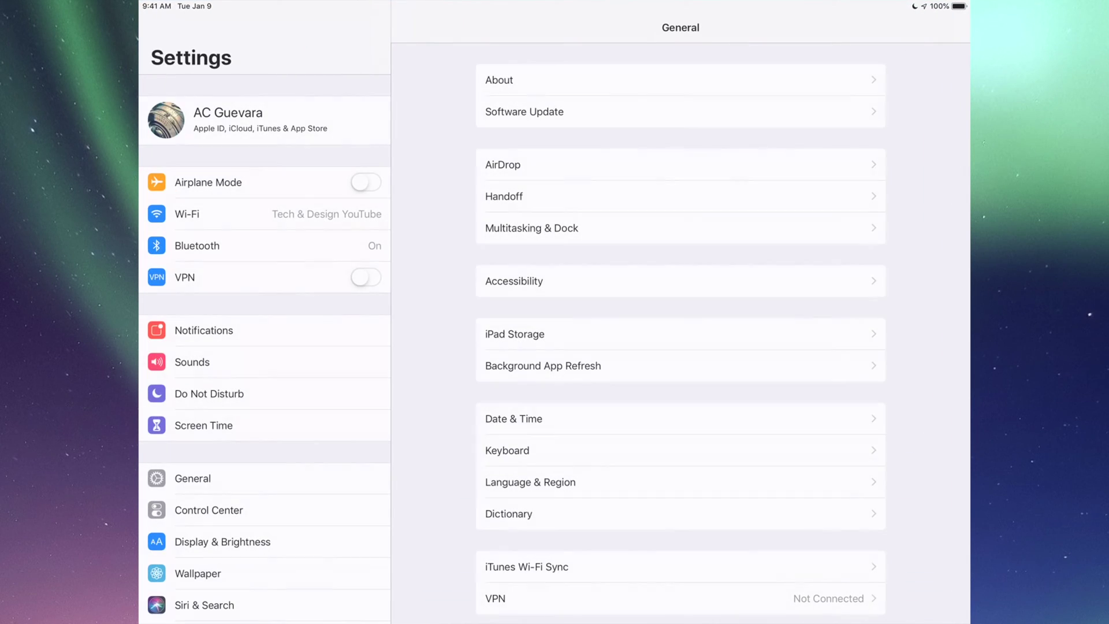
{"action": "scroll", "coordinate": [265, 346], "scroll_direction": "down", "scroll_amount": 3}
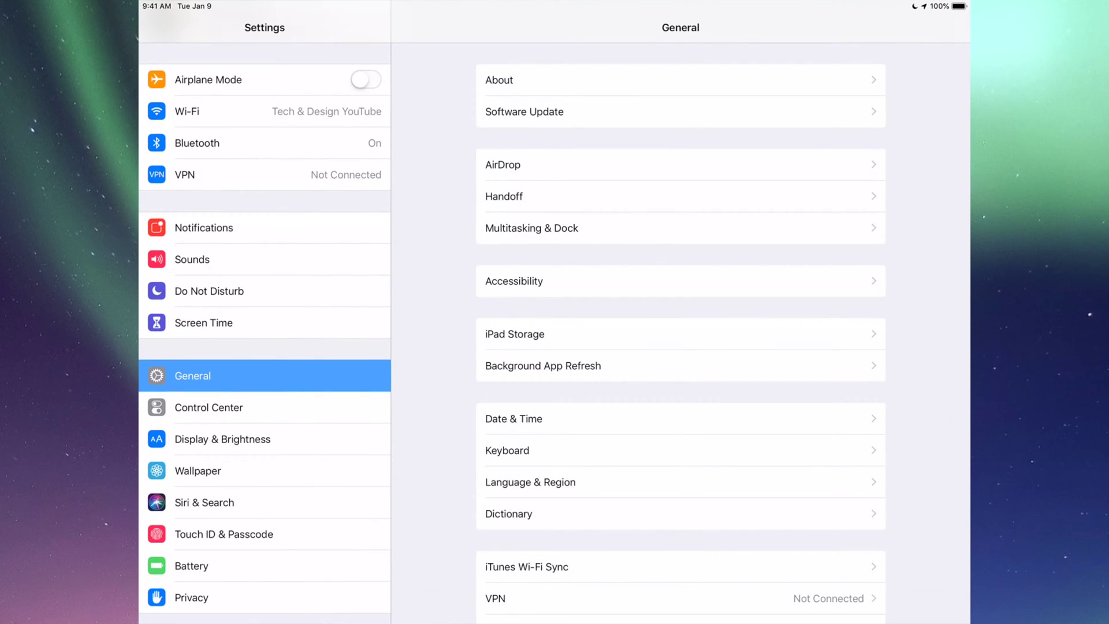
{"action": "scroll", "coordinate": [264, 347], "scroll_direction": "down", "scroll_amount": 2}
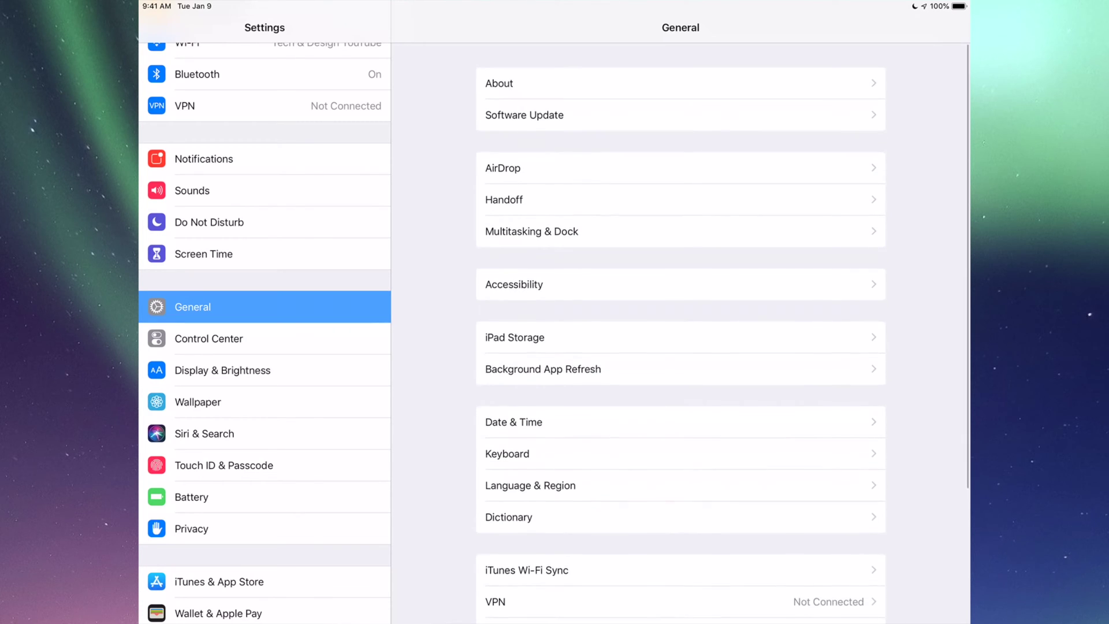
{"action": "left_click", "coordinate": [680, 111]}
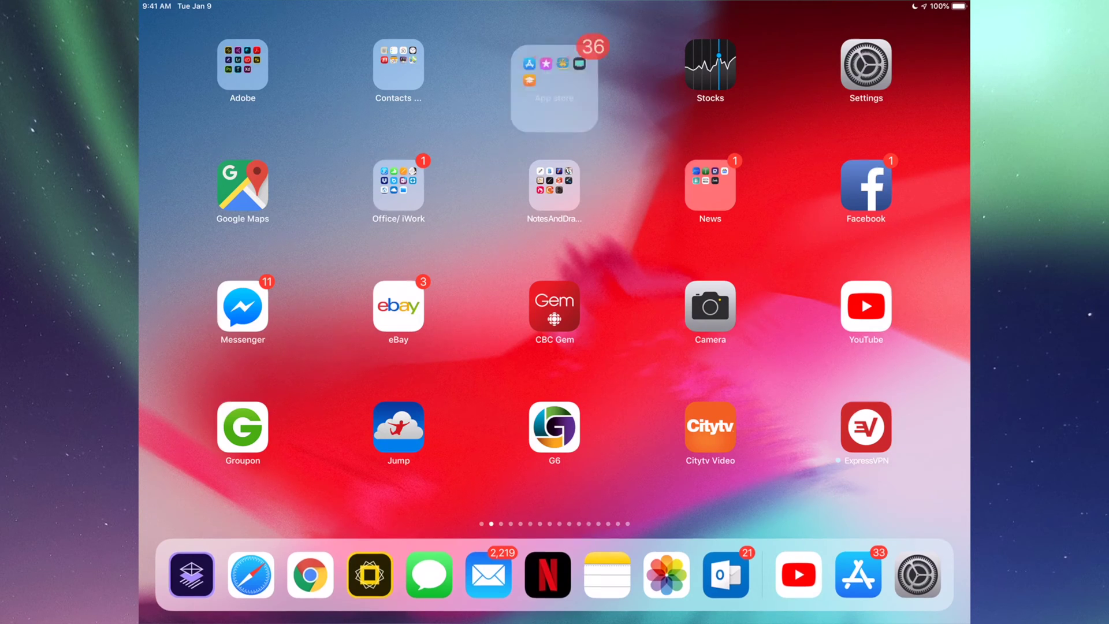
- Reopen the App Store at its Updates list, then bring up the app switcher
{"action": "left_click", "coordinate": [553, 65]}
{"action": "left_click", "coordinate": [399, 165]}
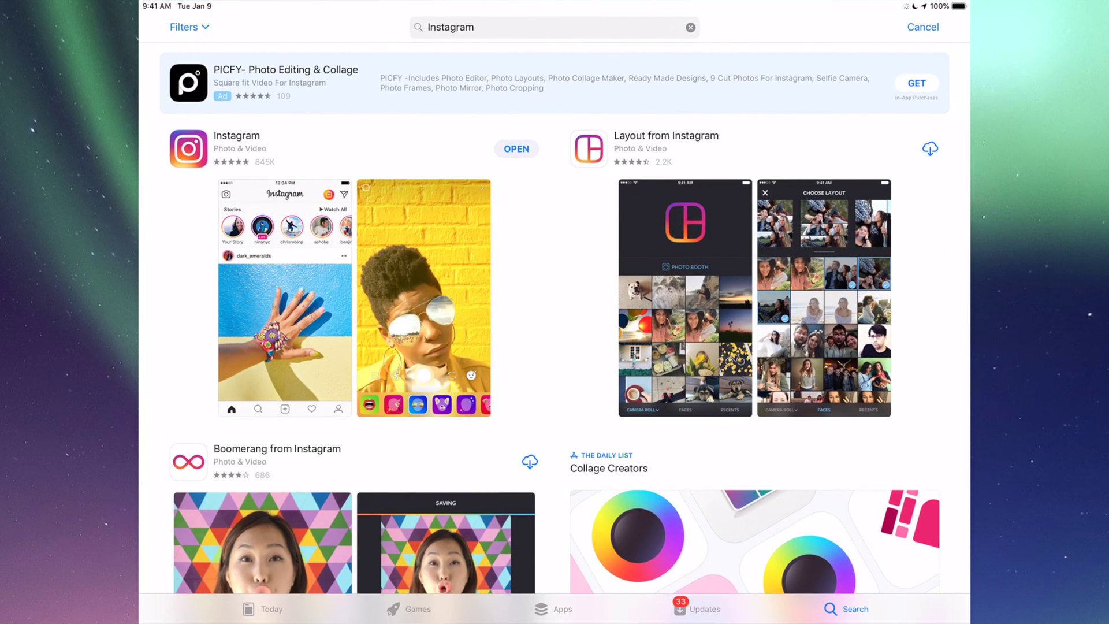
{"action": "left_click", "coordinate": [698, 608]}
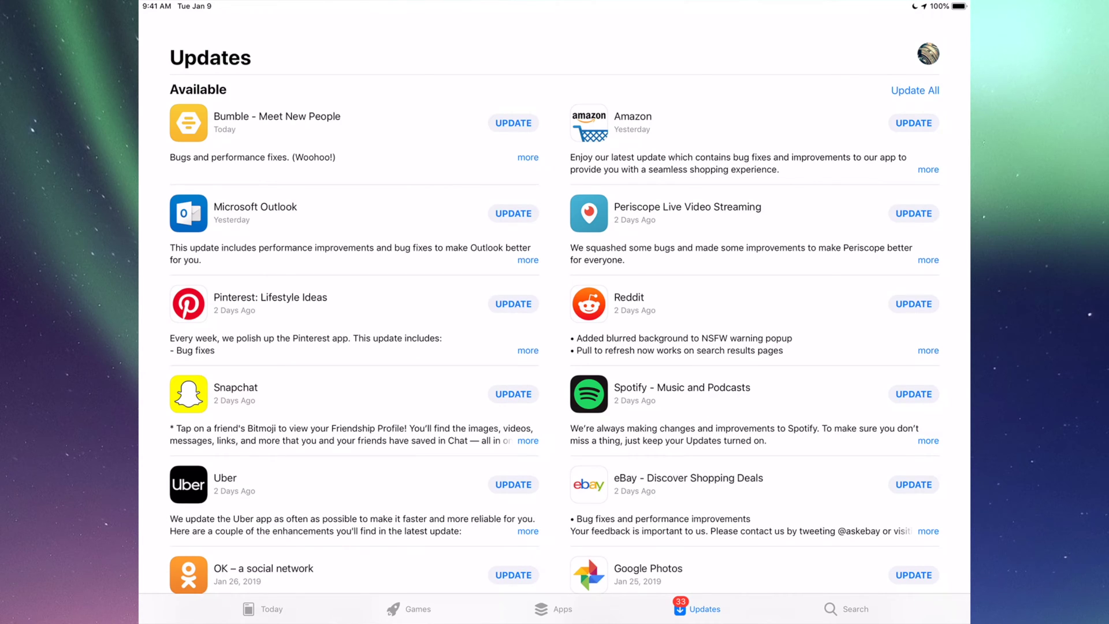
{"action": "key", "text": "super+Tab"}
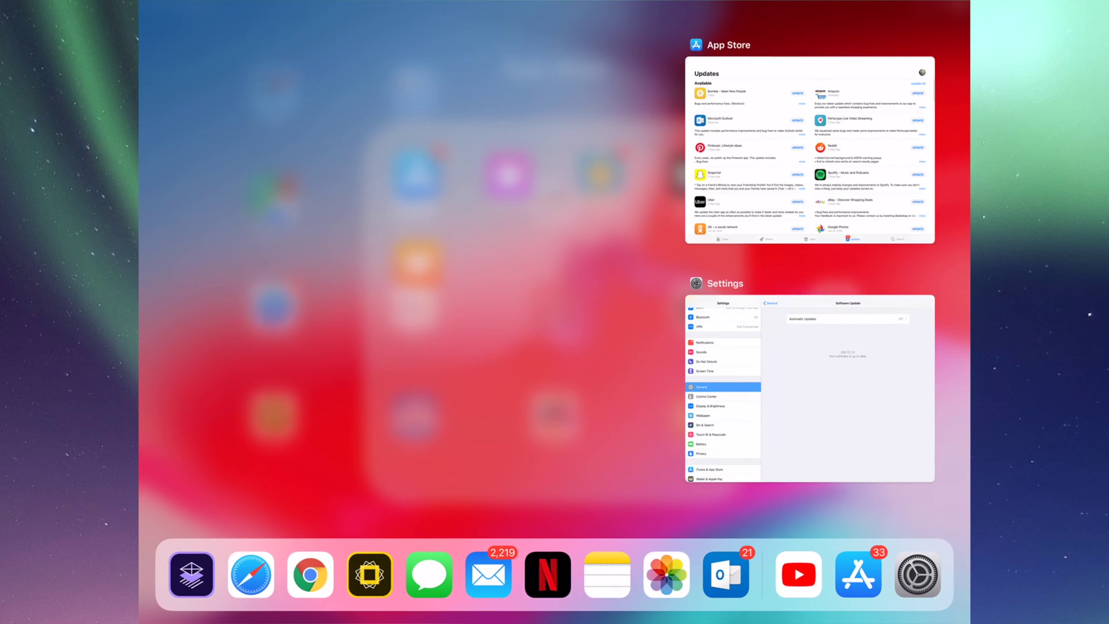
- Revisit the Settings software update page, then reopen the App Store's 33 pending updates
{"action": "left_click", "coordinate": [809, 388]}
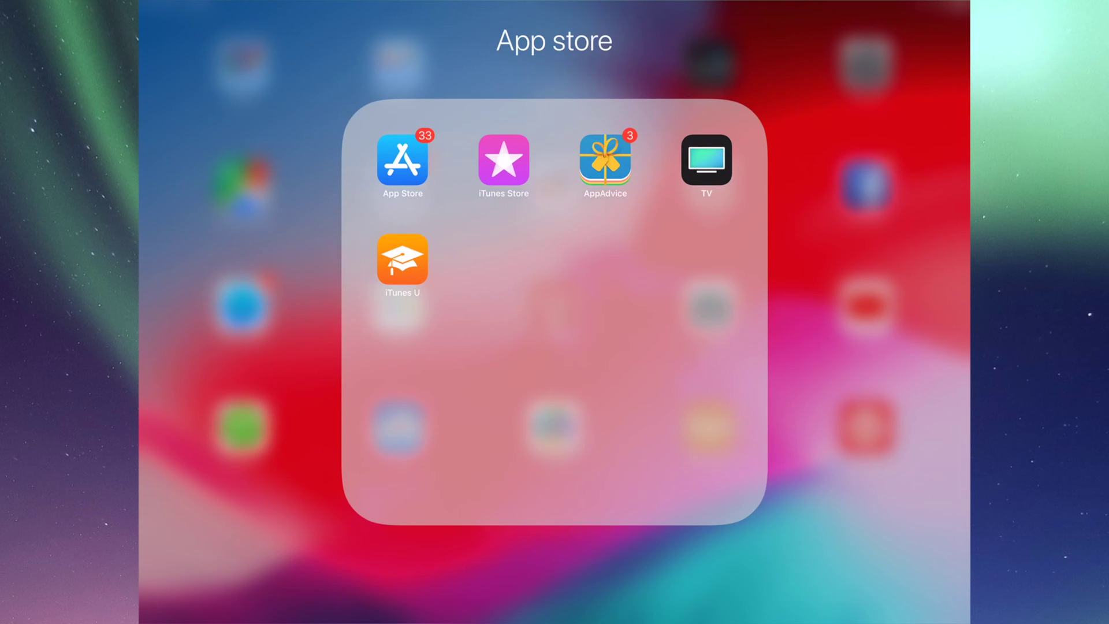
{"action": "left_click", "coordinate": [403, 161]}
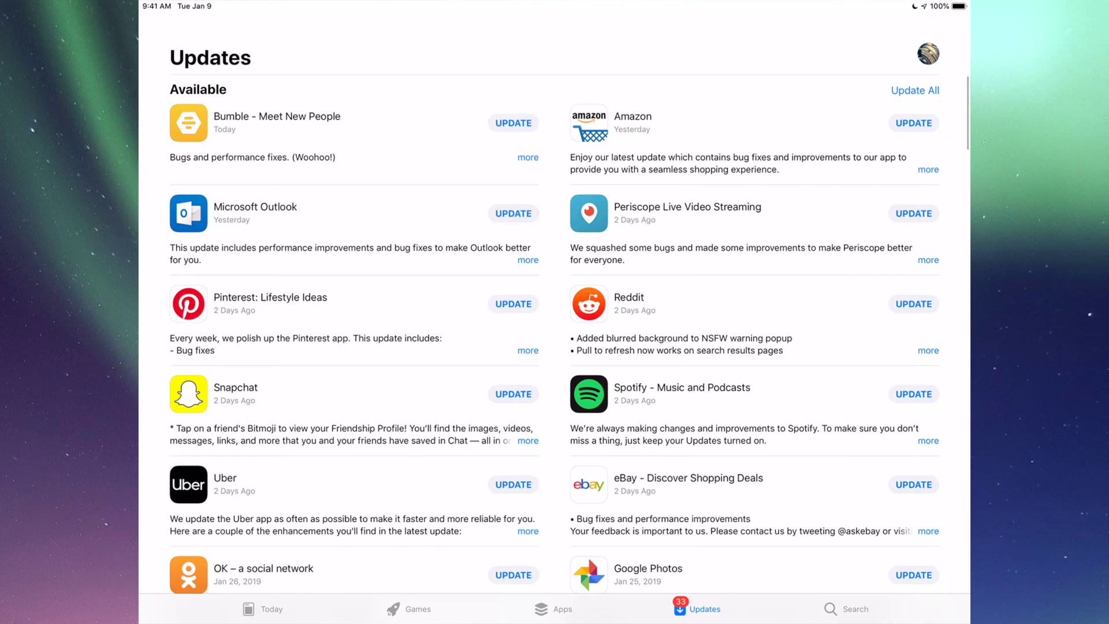
{"action": "scroll", "coordinate": [555, 330], "scroll_direction": "up", "scroll_amount": 1}
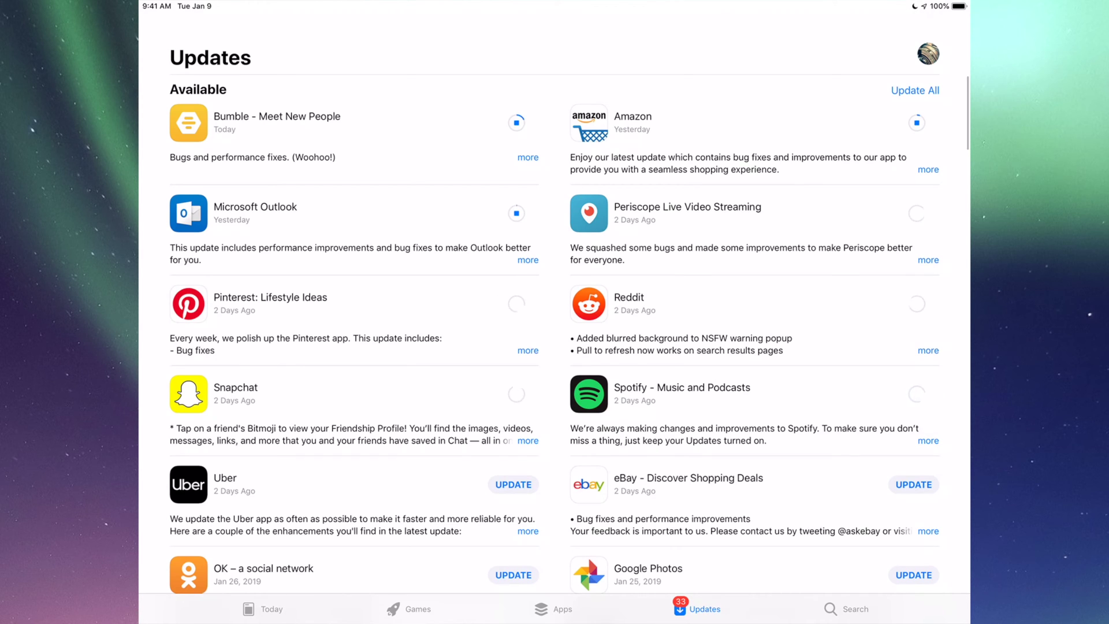
{"action": "scroll", "coordinate": [555, 347], "scroll_direction": "down", "scroll_amount": 3}
{"action": "scroll", "coordinate": [555, 346], "scroll_direction": "up", "scroll_amount": 3}
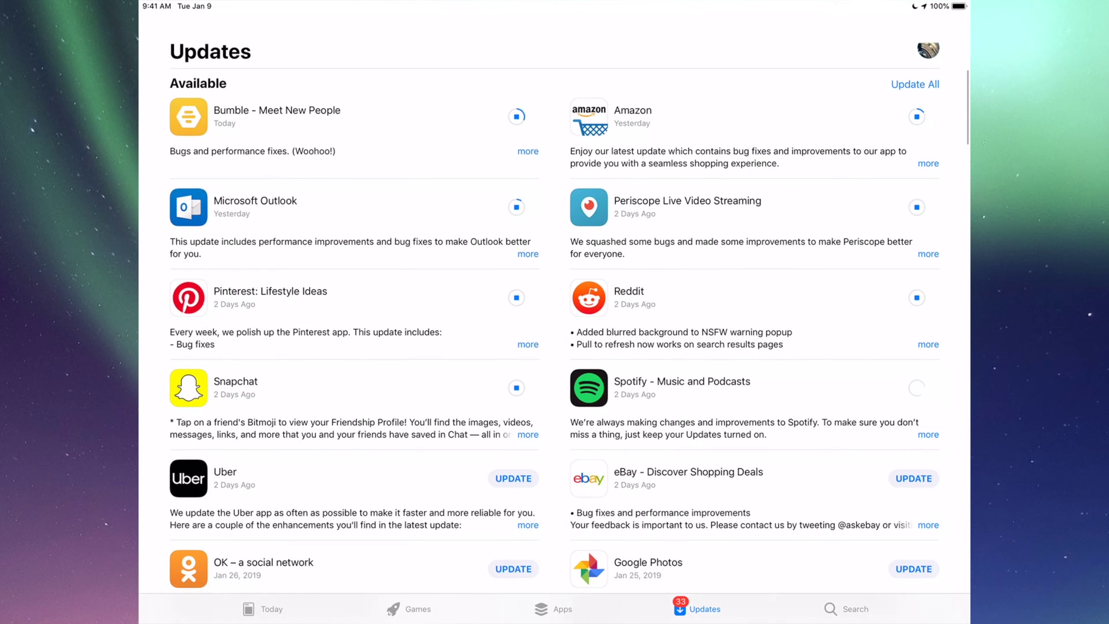
{"action": "scroll", "coordinate": [555, 346], "scroll_direction": "down", "scroll_amount": 5}
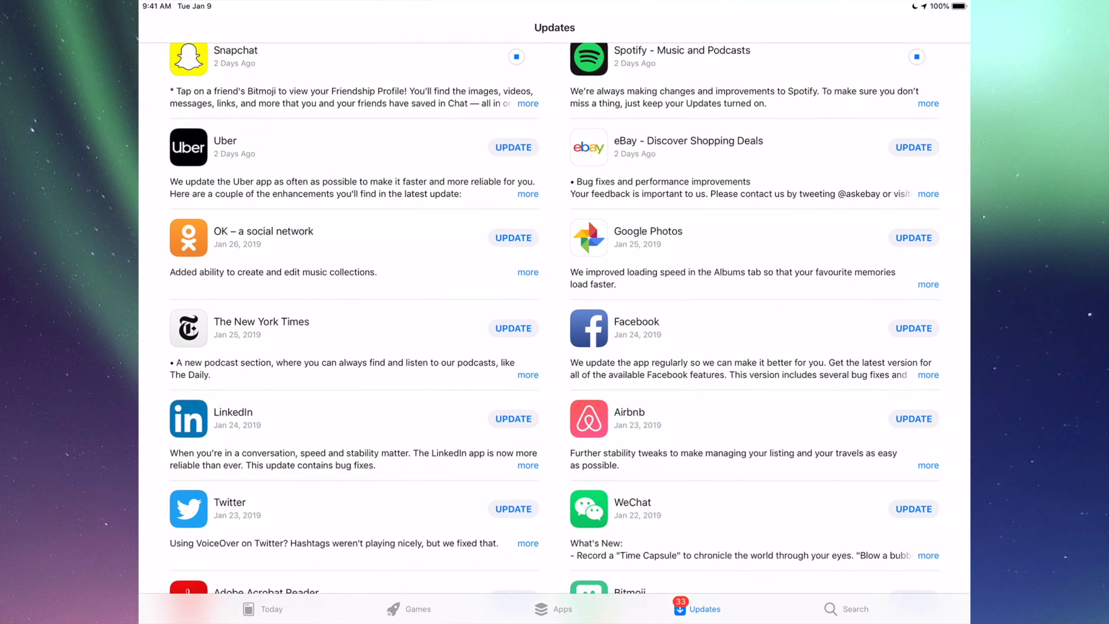
- Start updates for Uber, Google Photos, Facebook, Airbnb and WeChat
{"action": "left_click", "coordinate": [513, 149]}
{"action": "left_click", "coordinate": [914, 237]}
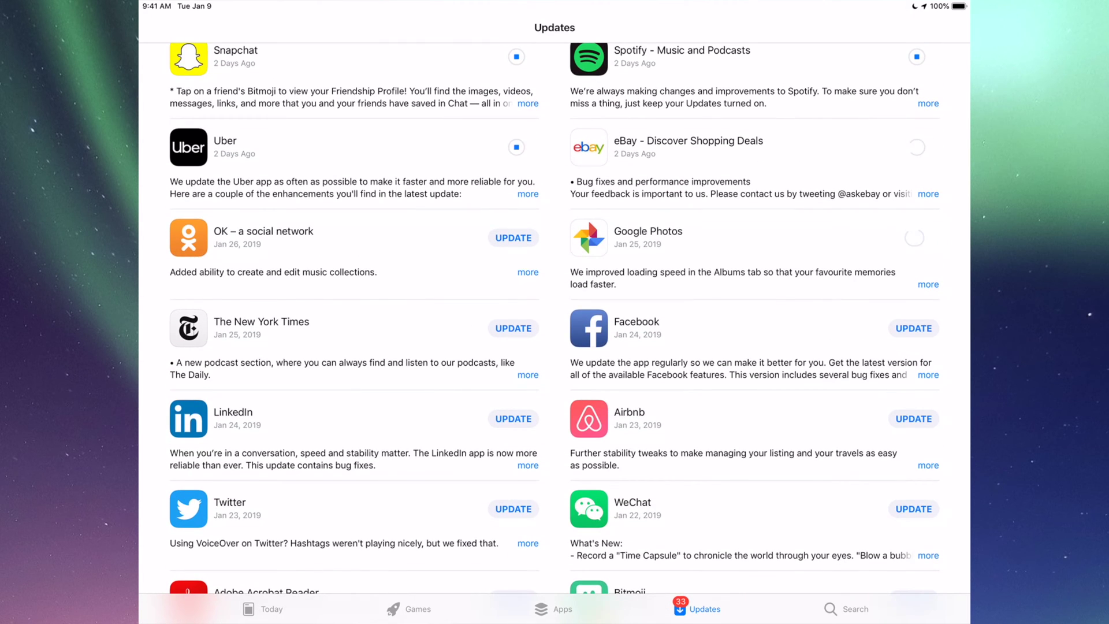
{"action": "scroll", "coordinate": [555, 348], "scroll_direction": "down", "scroll_amount": 3}
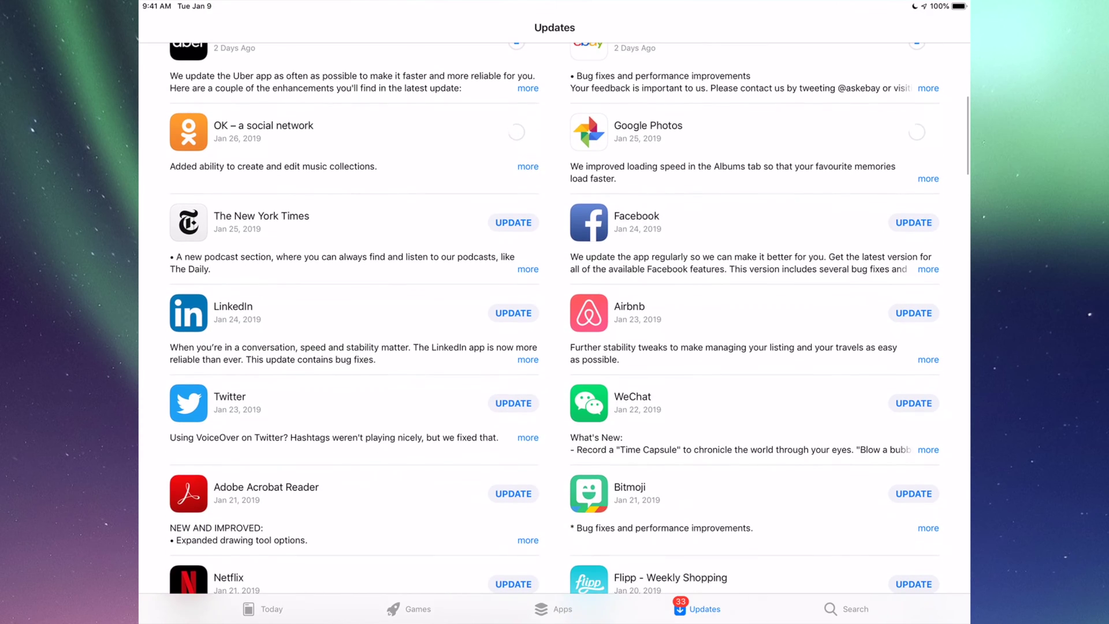
{"action": "left_click", "coordinate": [913, 222]}
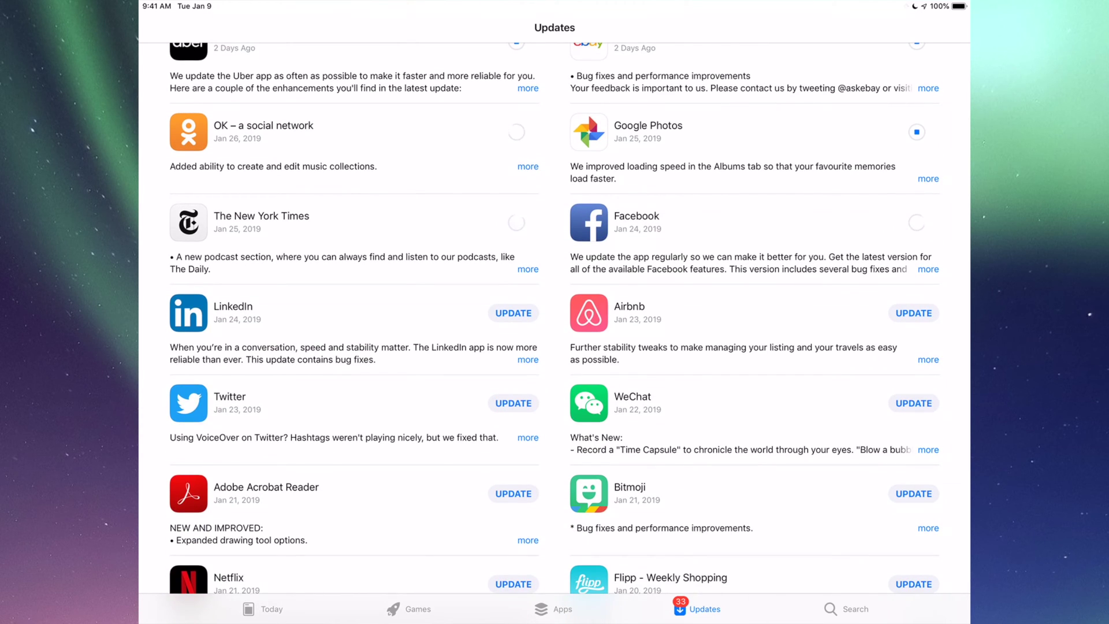
{"action": "left_click", "coordinate": [913, 313]}
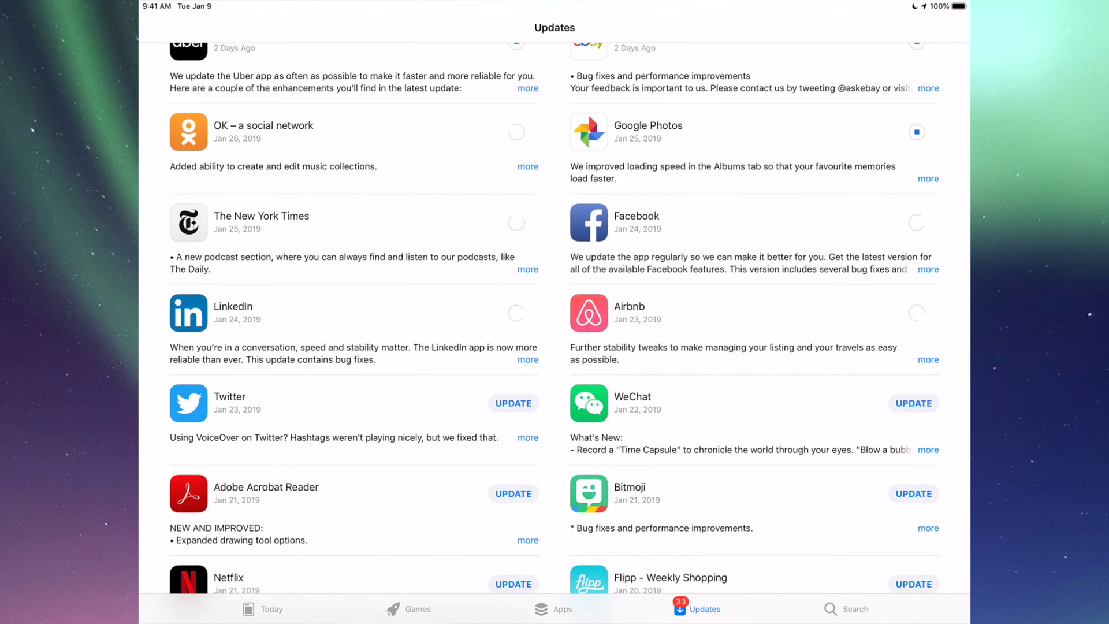
{"action": "left_click", "coordinate": [914, 402]}
{"action": "scroll", "coordinate": [555, 347], "scroll_direction": "down", "scroll_amount": 4}
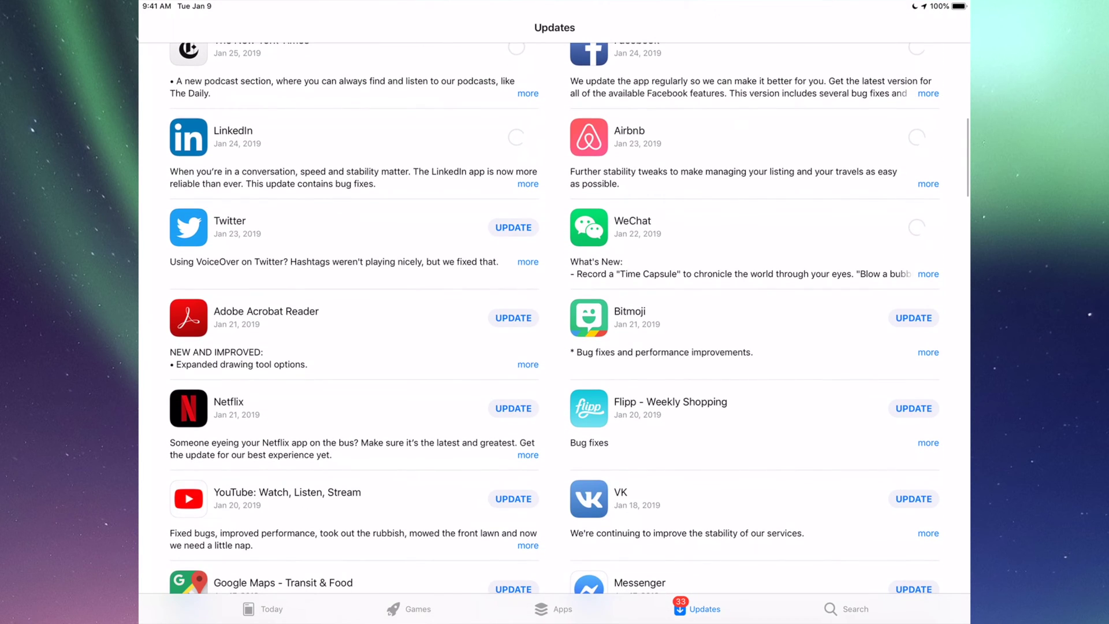
- Start updates for Twitter, Netflix, Skype for iPad and Tumblr
{"action": "left_click", "coordinate": [513, 227]}
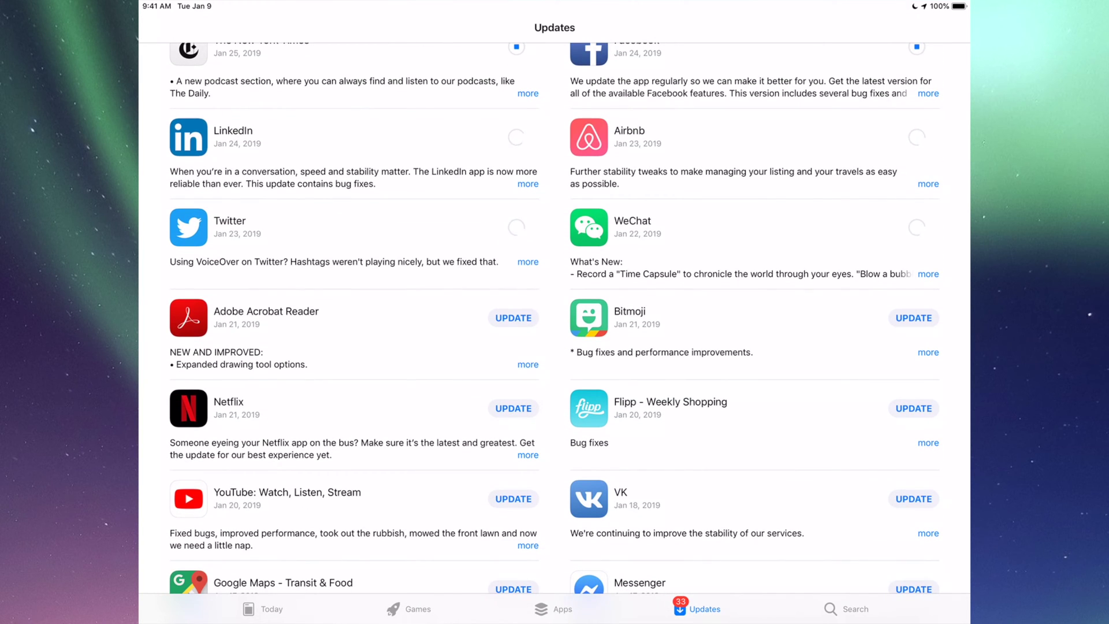
{"action": "scroll", "coordinate": [554, 347], "scroll_direction": "down", "scroll_amount": 3}
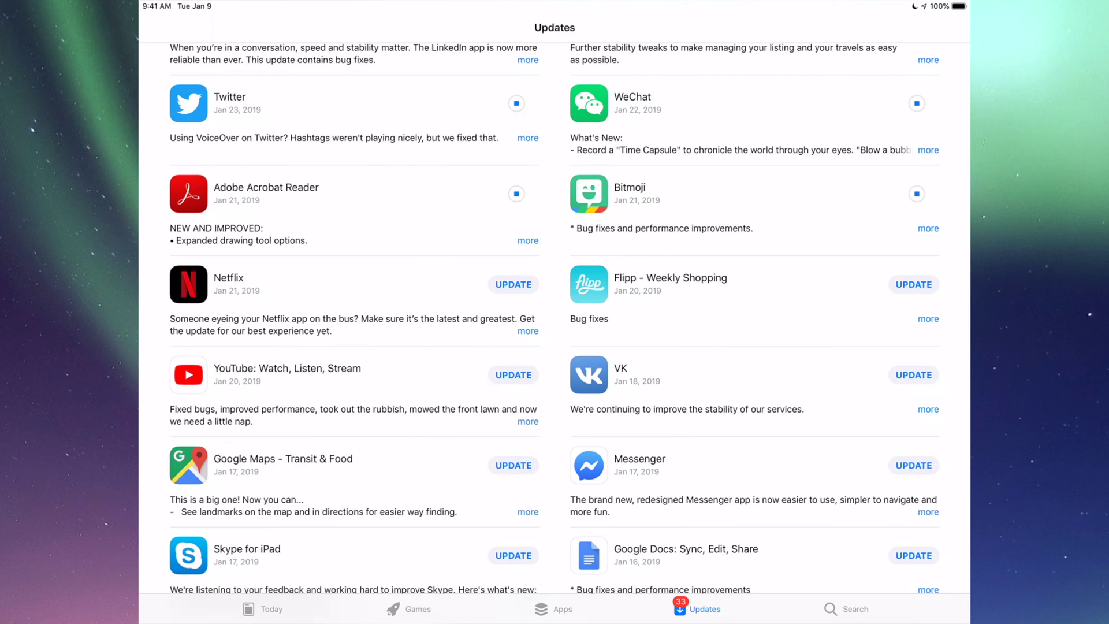
{"action": "left_click", "coordinate": [514, 284]}
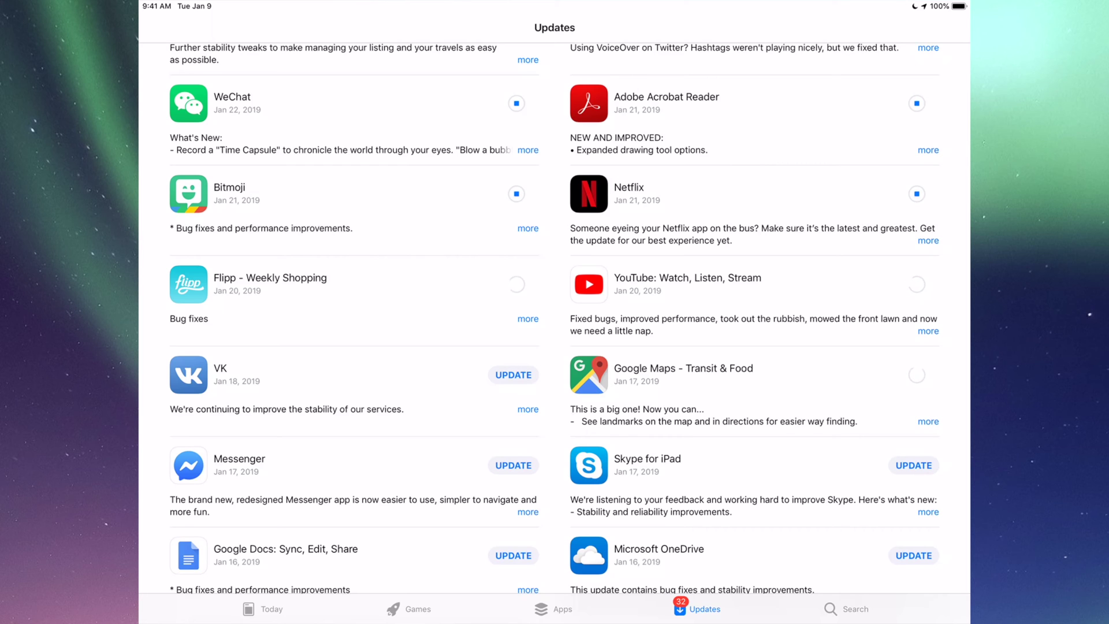
{"action": "scroll", "coordinate": [555, 347], "scroll_direction": "down", "scroll_amount": 4}
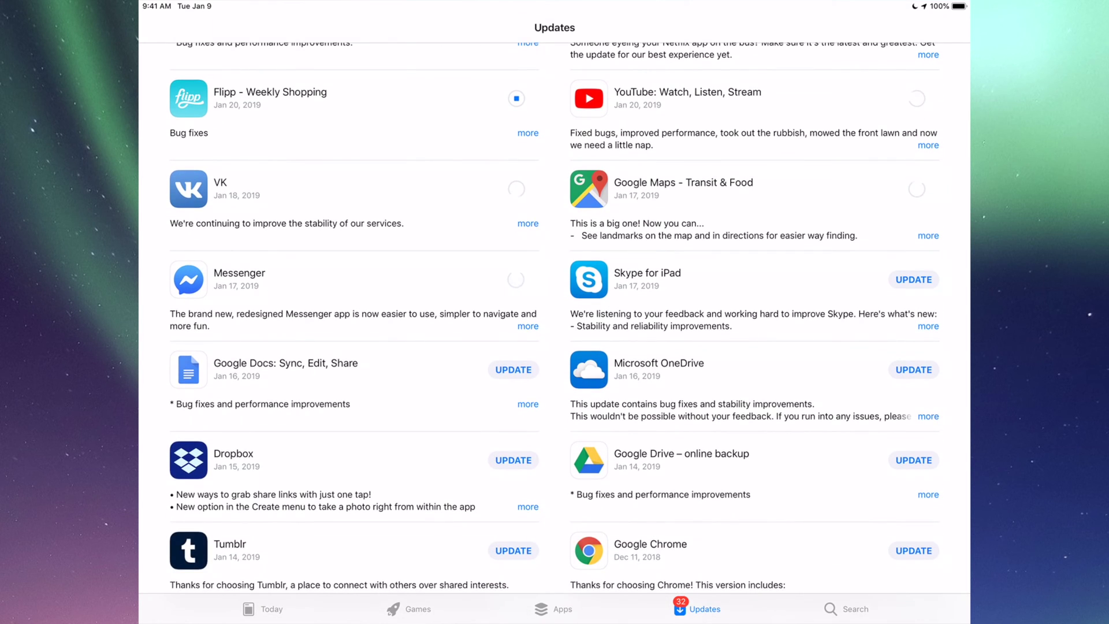
{"action": "left_click", "coordinate": [914, 279]}
{"action": "scroll", "coordinate": [554, 347], "scroll_direction": "down", "scroll_amount": 2}
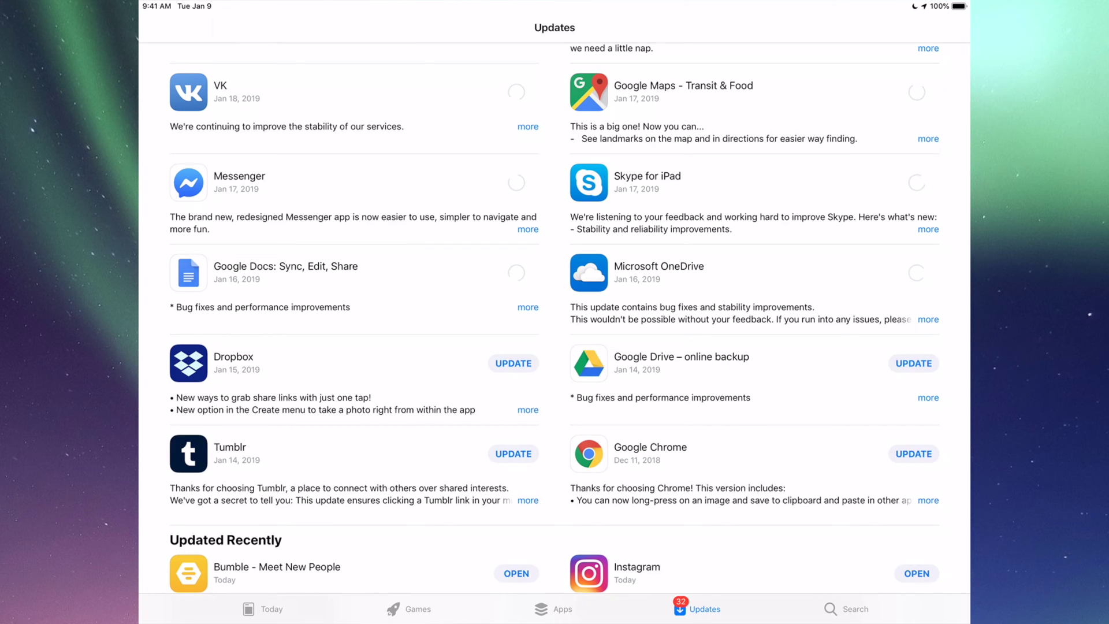
{"action": "scroll", "coordinate": [555, 347], "scroll_direction": "down", "scroll_amount": 2}
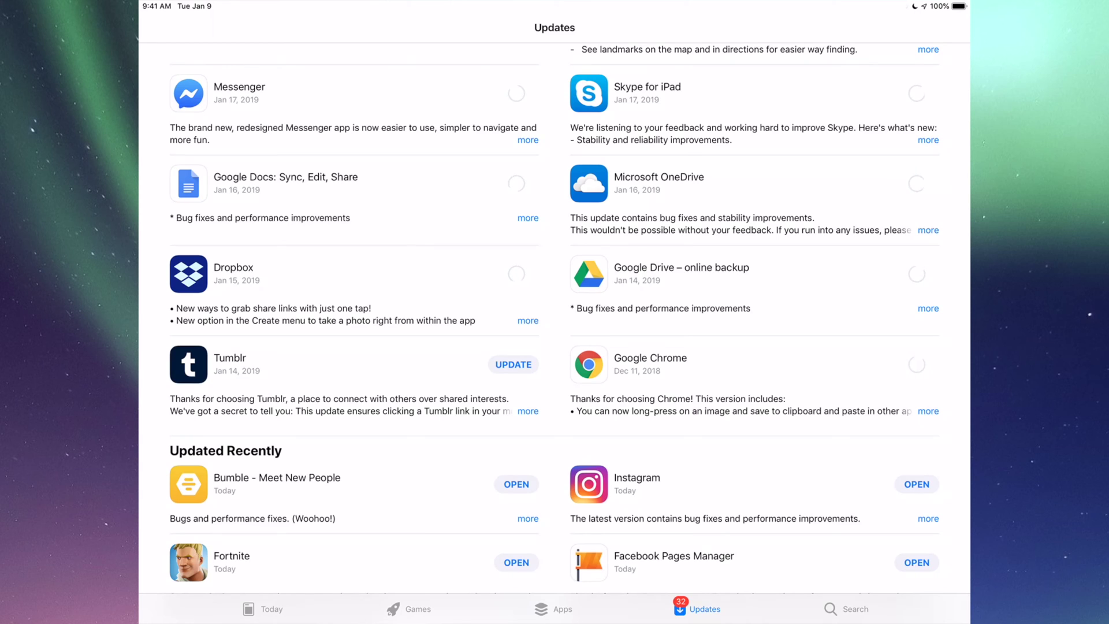
{"action": "left_click", "coordinate": [513, 365]}
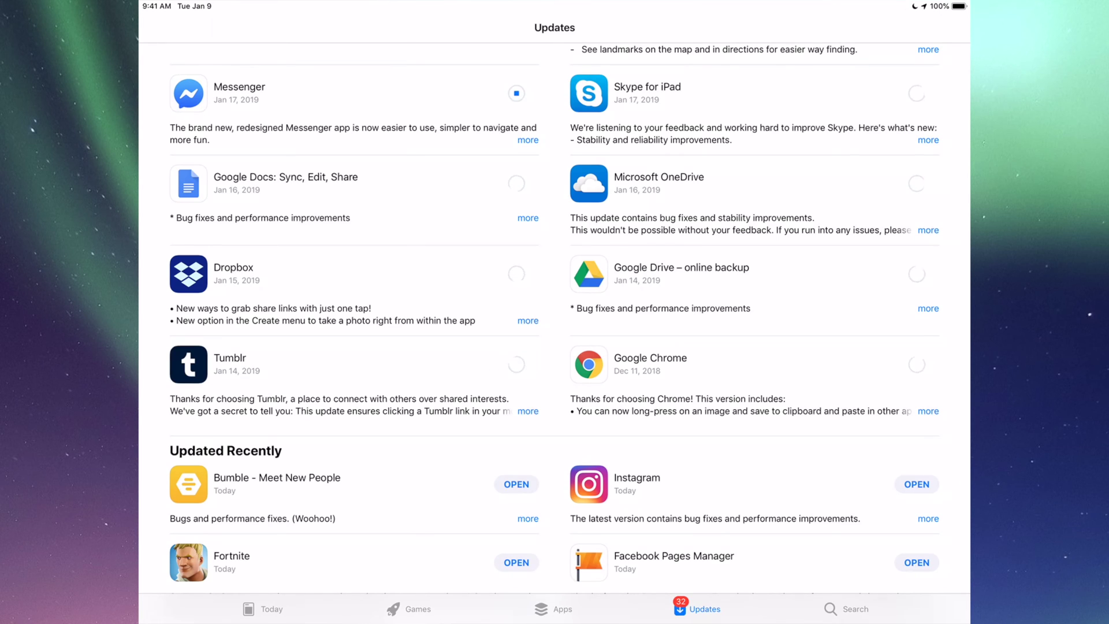
{"action": "scroll", "coordinate": [555, 311], "scroll_direction": "up", "scroll_amount": 10}
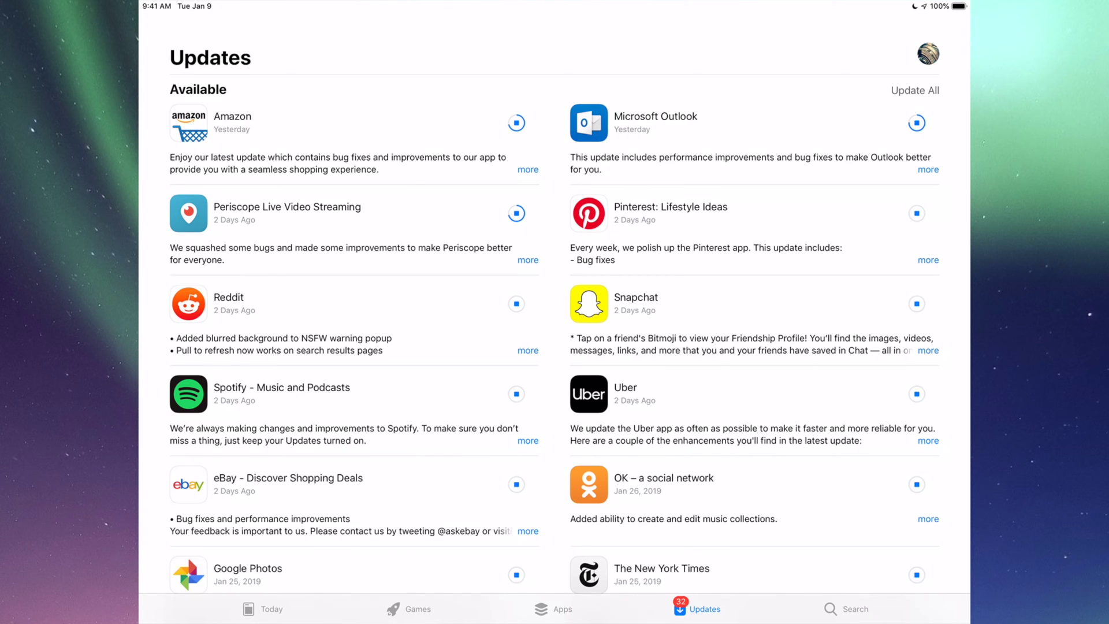
{"action": "scroll", "coordinate": [554, 312], "scroll_direction": "down", "scroll_amount": 5}
{"action": "scroll", "coordinate": [554, 313], "scroll_direction": "down", "scroll_amount": 3}
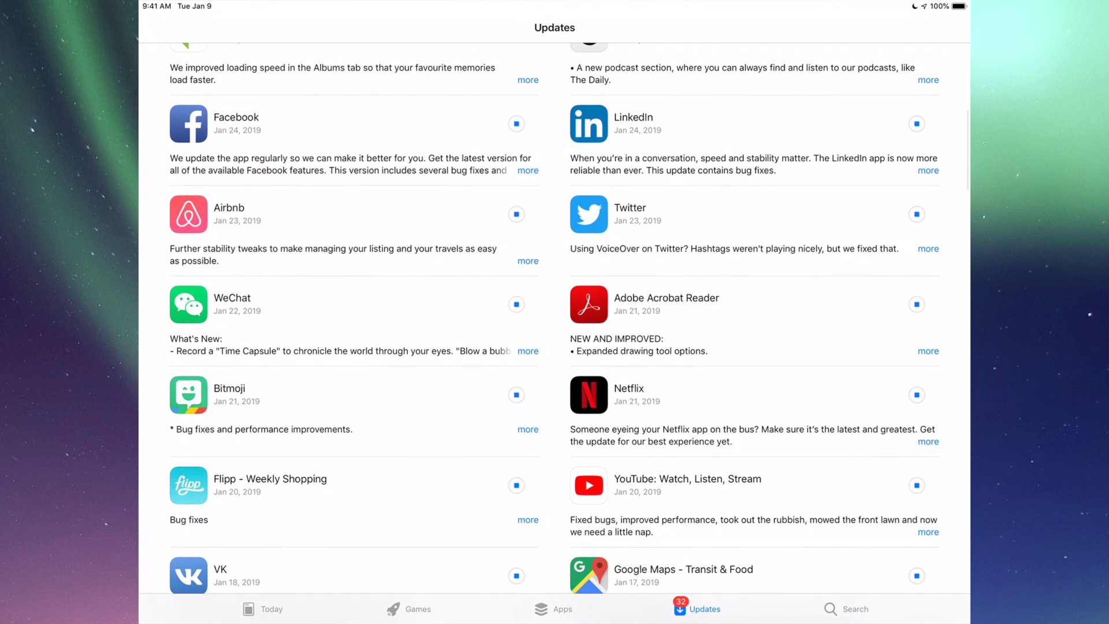
{"action": "scroll", "coordinate": [555, 312], "scroll_direction": "up", "scroll_amount": 5}
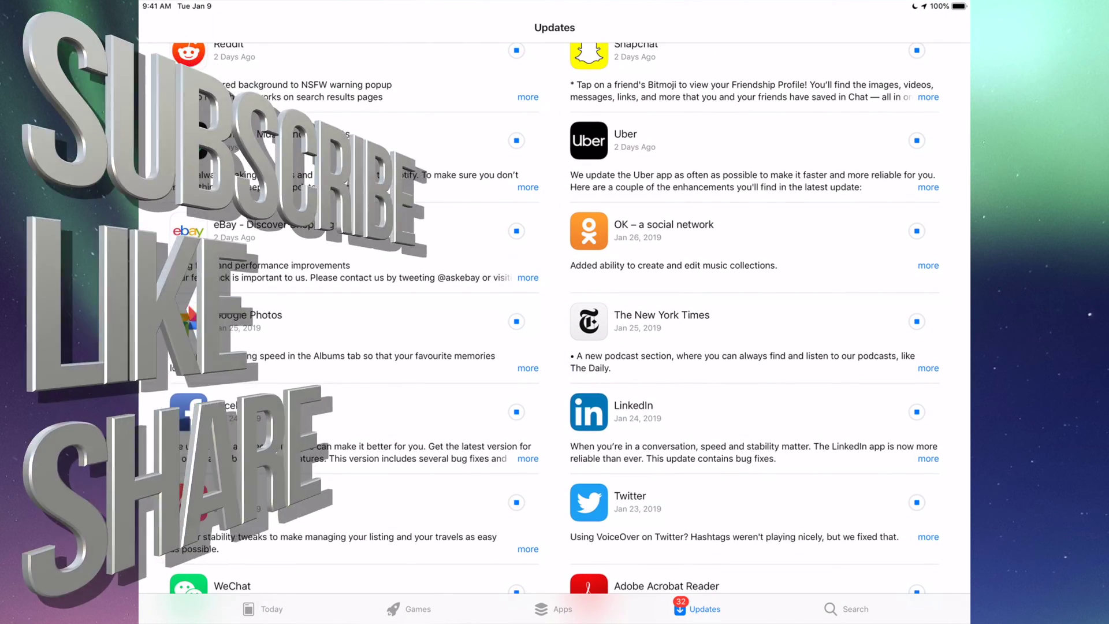
{"action": "scroll", "coordinate": [555, 312], "scroll_direction": "down", "scroll_amount": 5}
{"action": "scroll", "coordinate": [554, 312], "scroll_direction": "down", "scroll_amount": 3}
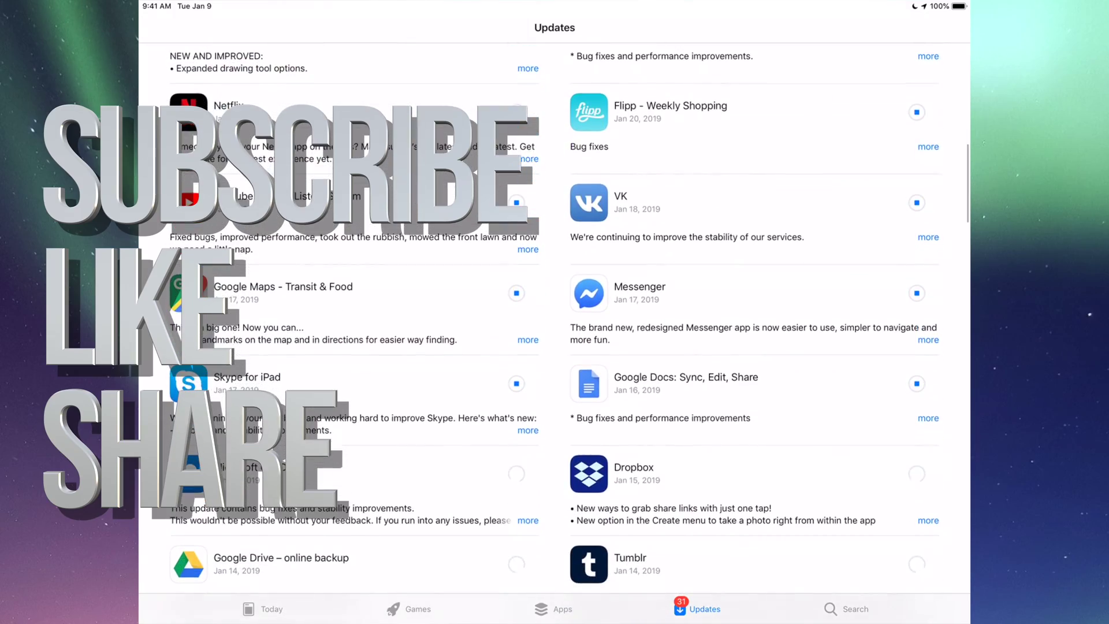
{"action": "scroll", "coordinate": [556, 312], "scroll_direction": "down", "scroll_amount": 4}
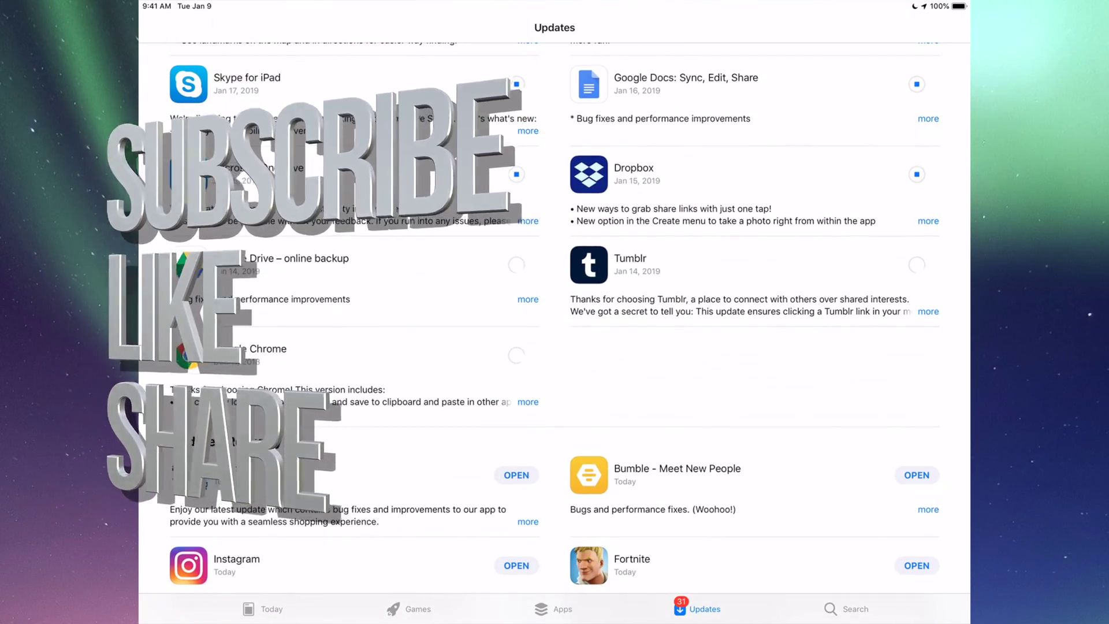